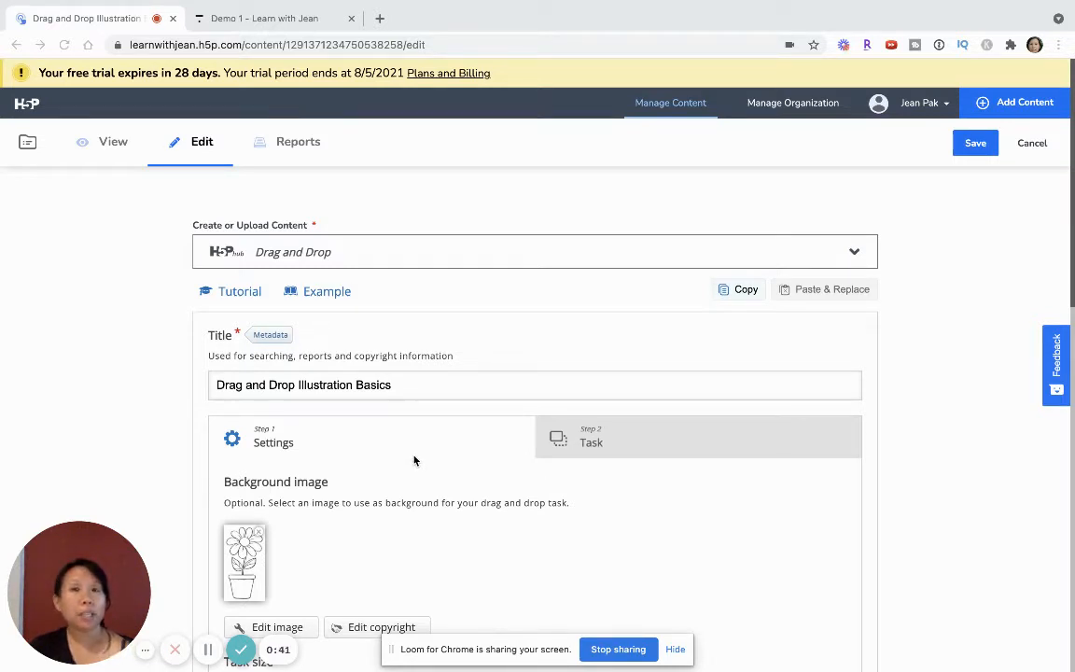
Examine the Drag and Drop activity's title and its background image settings
scroll(414, 459, "down", 1)
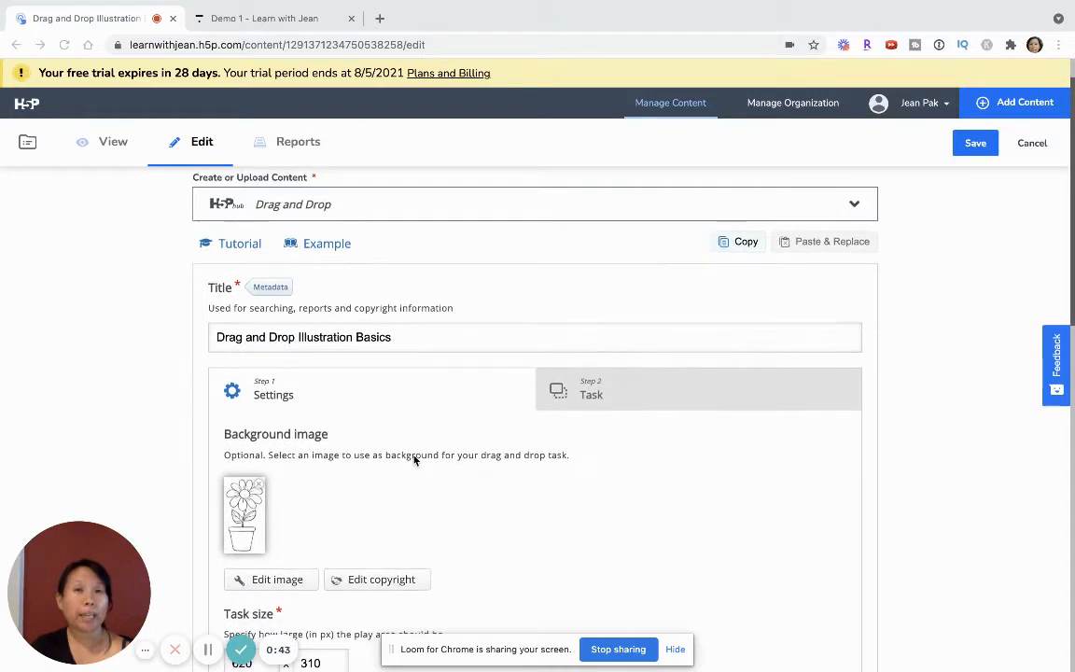
scroll(415, 459, "down", 1)
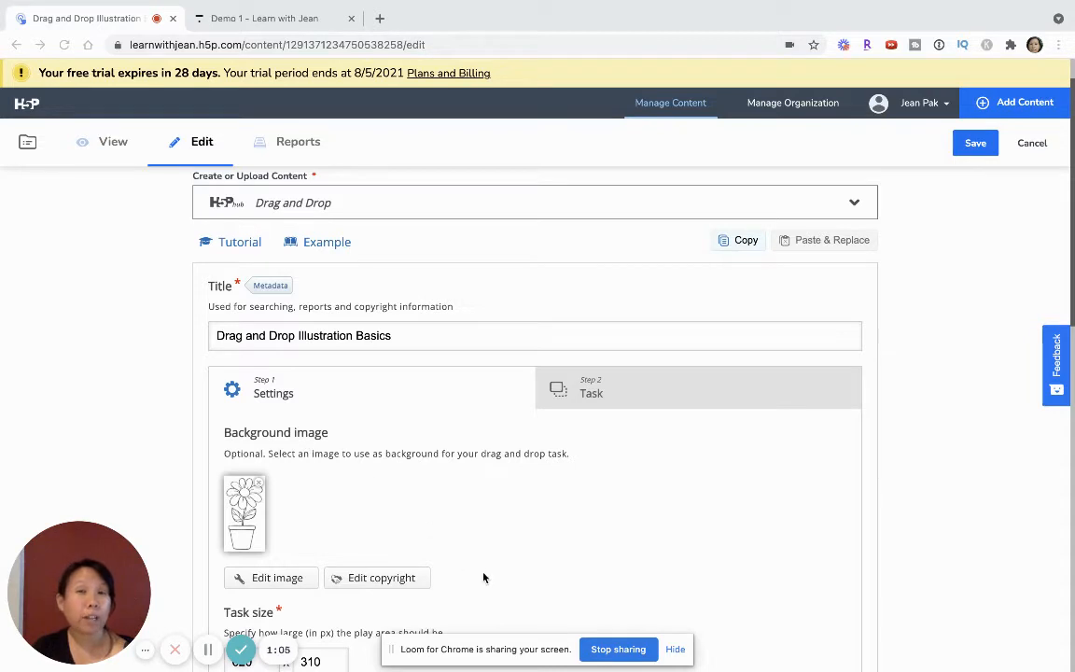
scroll(484, 578, "down", 1)
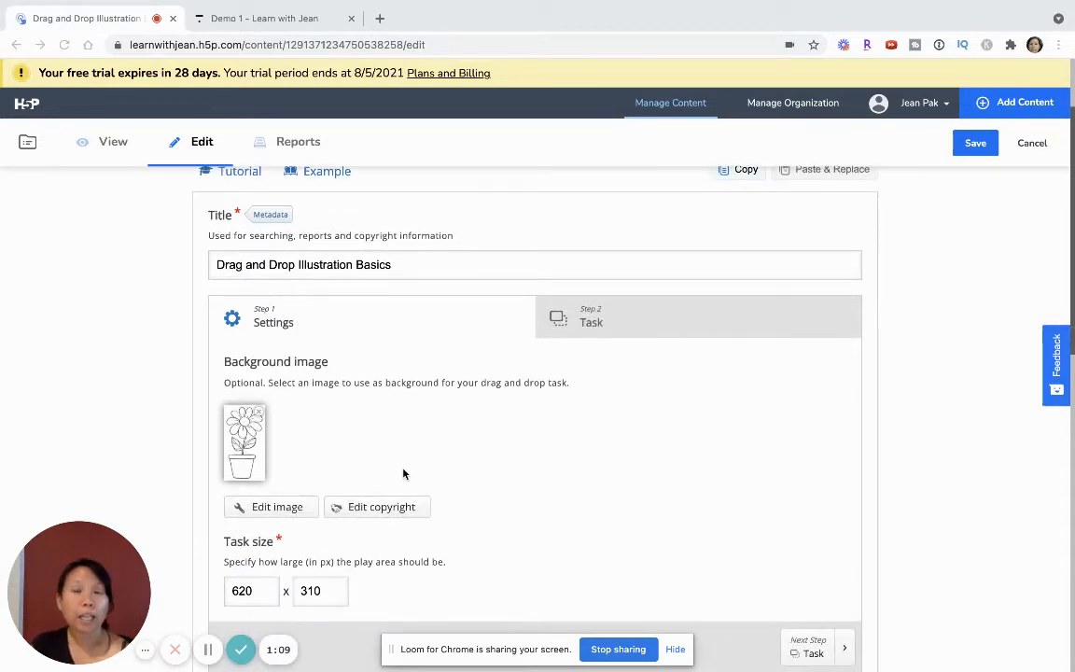
scroll(403, 475, "down", 1)
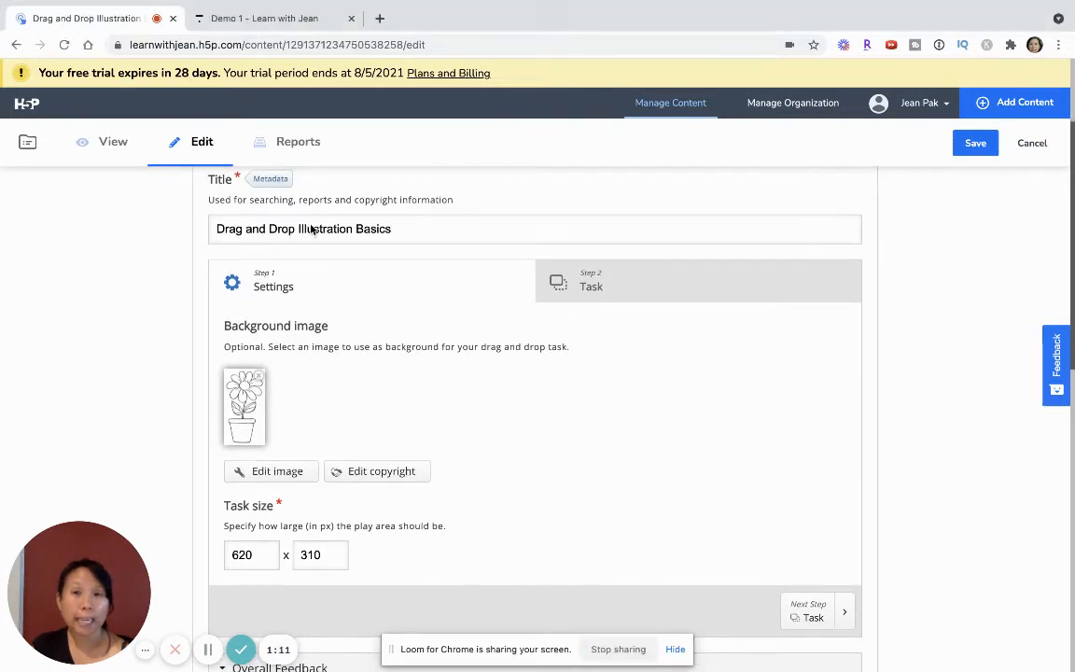
left_click(416, 231)
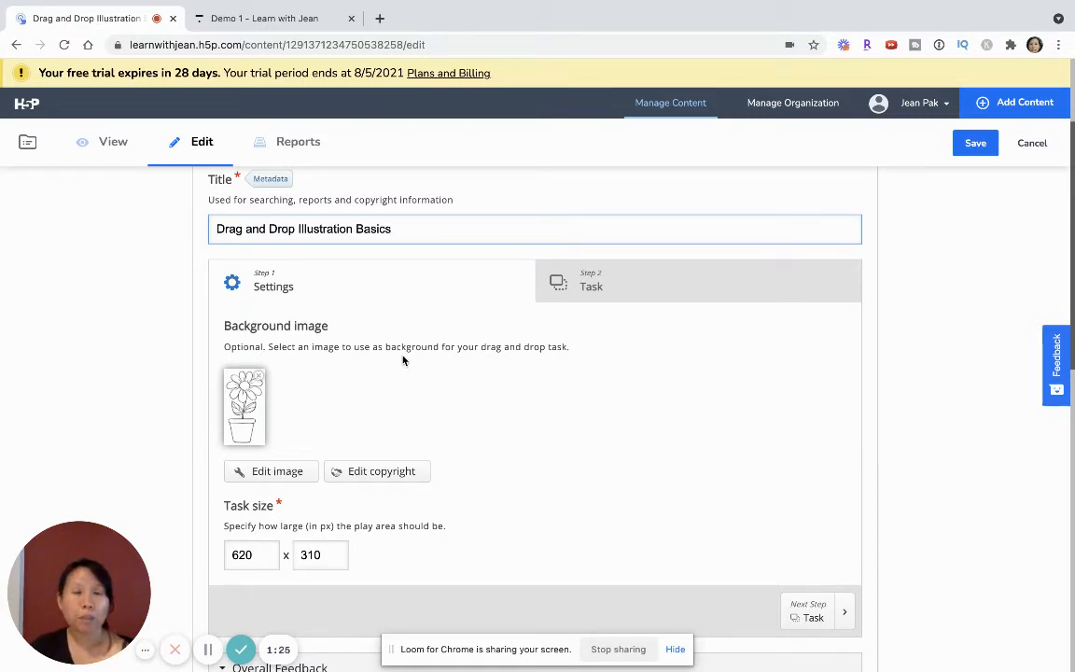
scroll(403, 361, "down", 1)
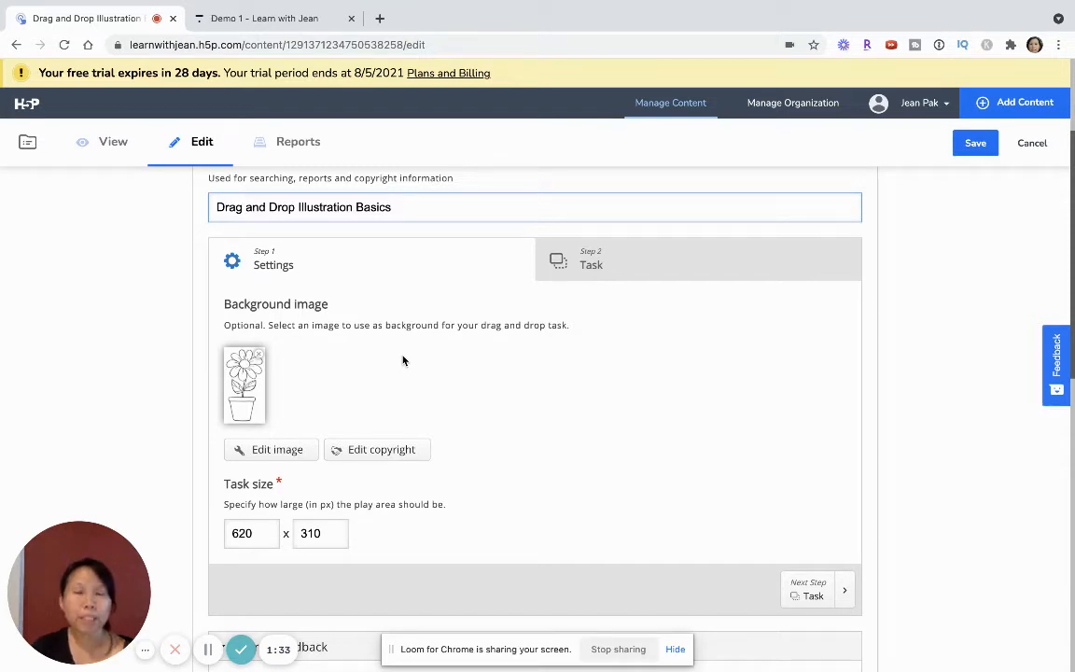
scroll(404, 360, "down", 1)
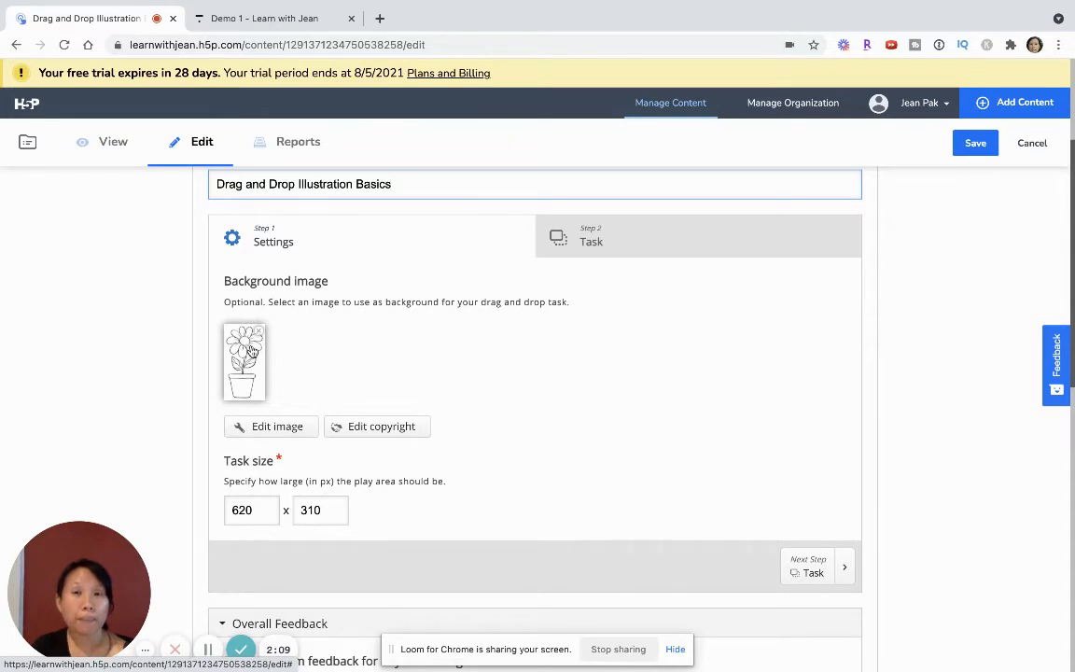
Inspect the flower background image's editing tools and its copyright information form, then close both
left_click(267, 435)
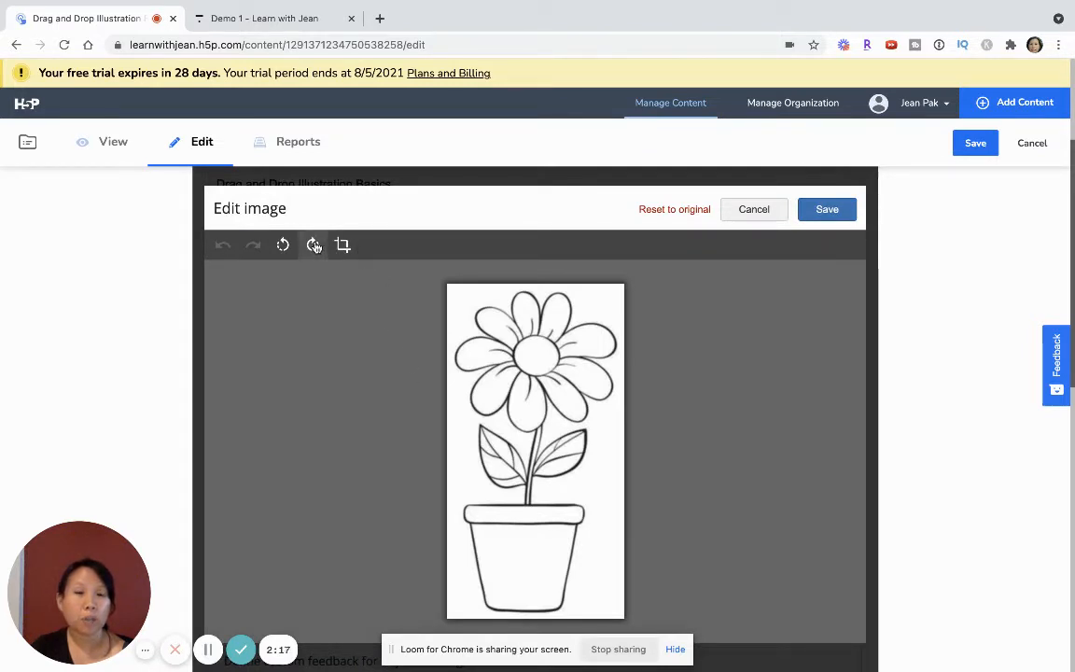
left_click(761, 222)
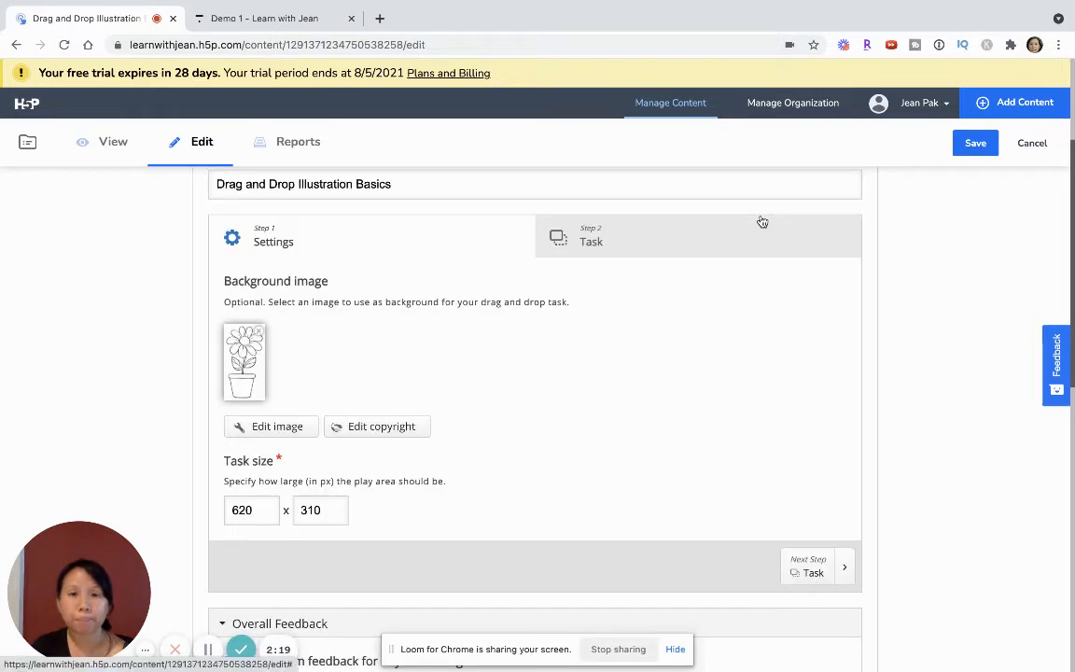
scroll(656, 456, "down", 1)
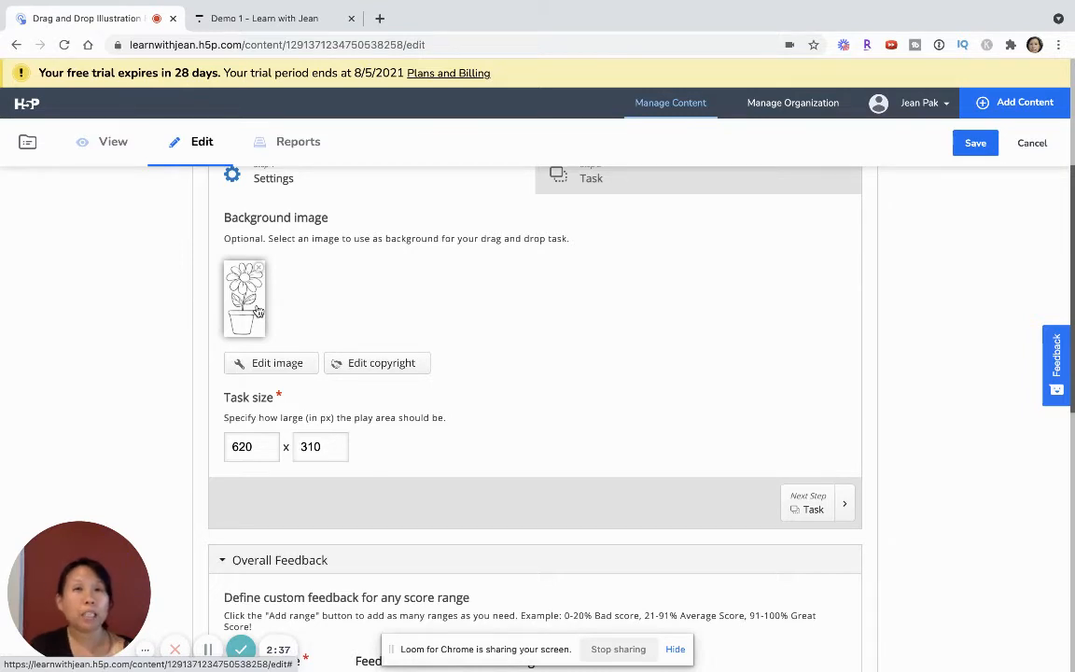
left_click(383, 365)
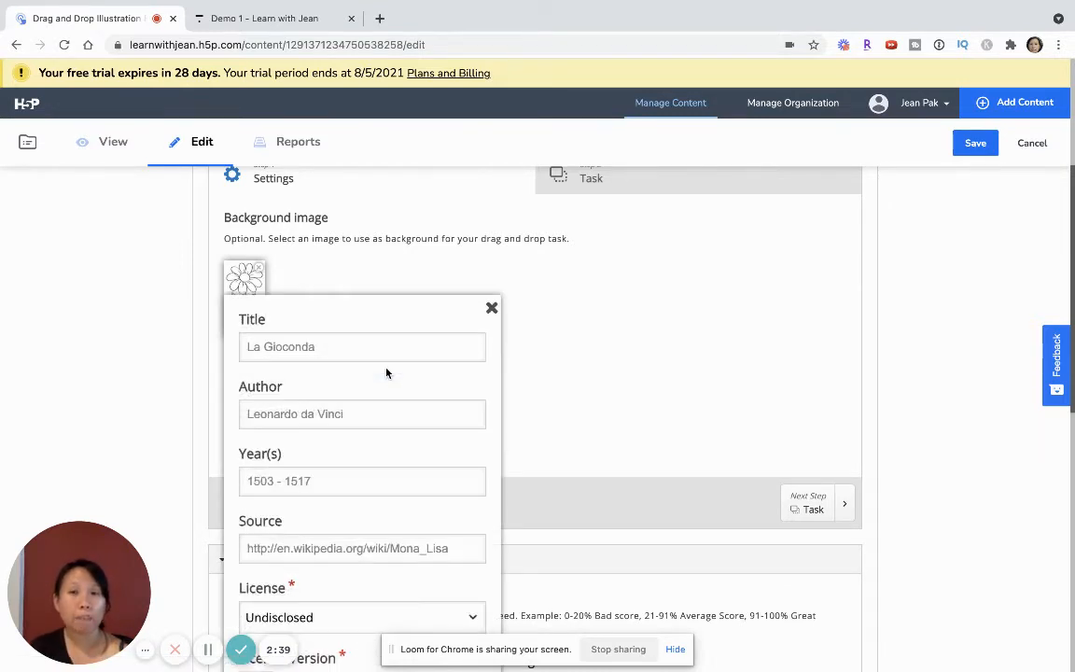
scroll(362, 448, "down", 2)
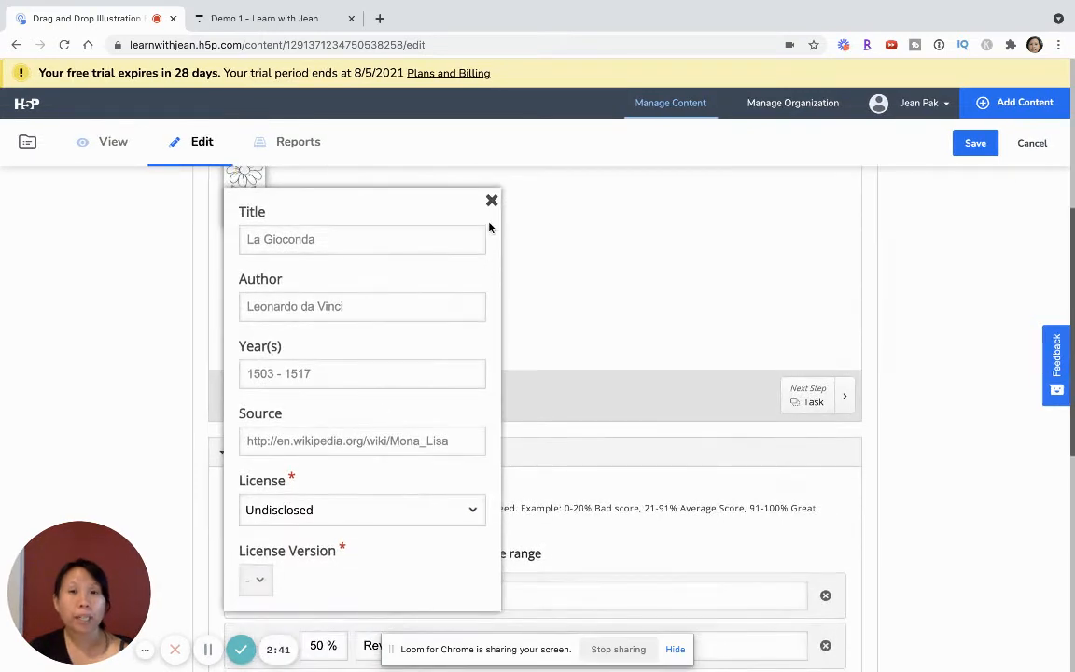
left_click(491, 201)
scroll(672, 329, "up", 2)
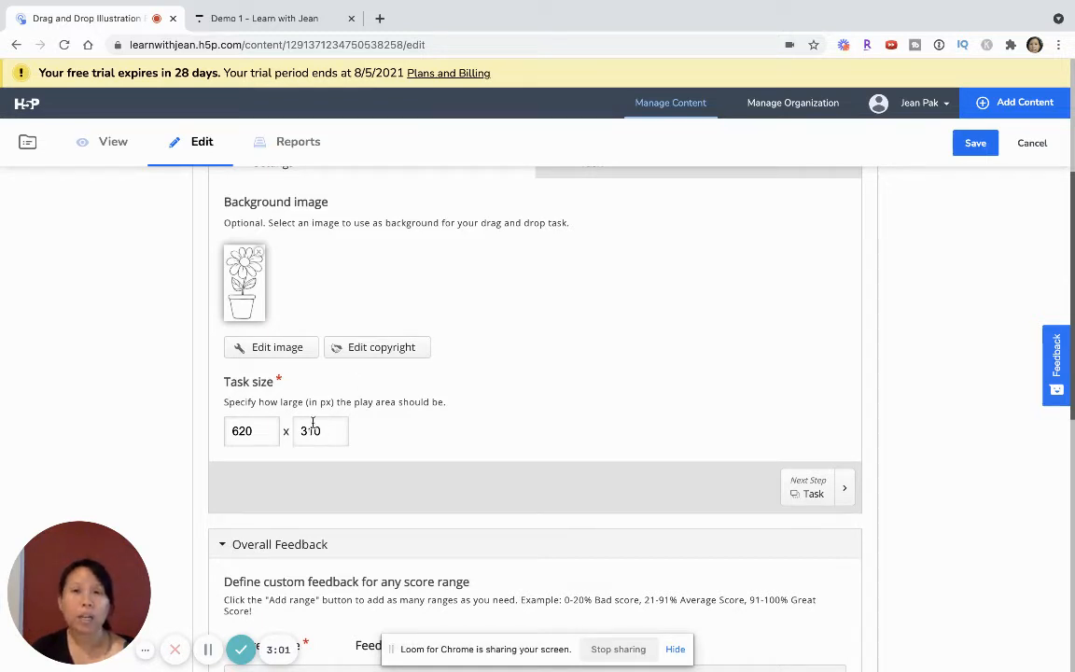
Inspect the width and height fields that define the task size of the play area
left_click(259, 432)
left_click_drag(259, 432, 230, 432)
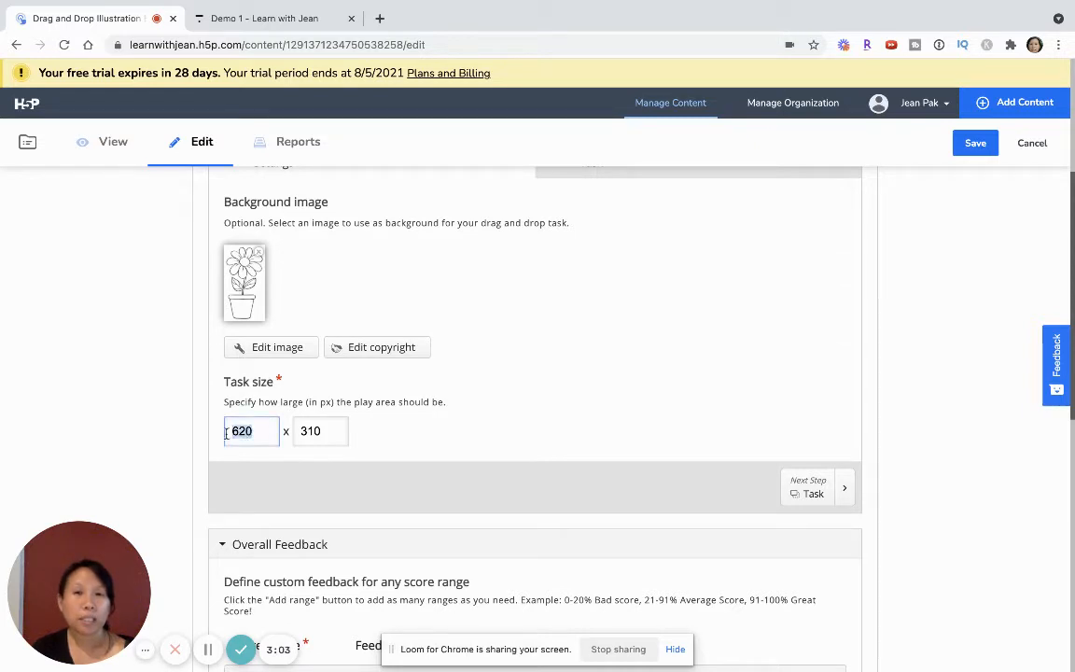
left_click(328, 442)
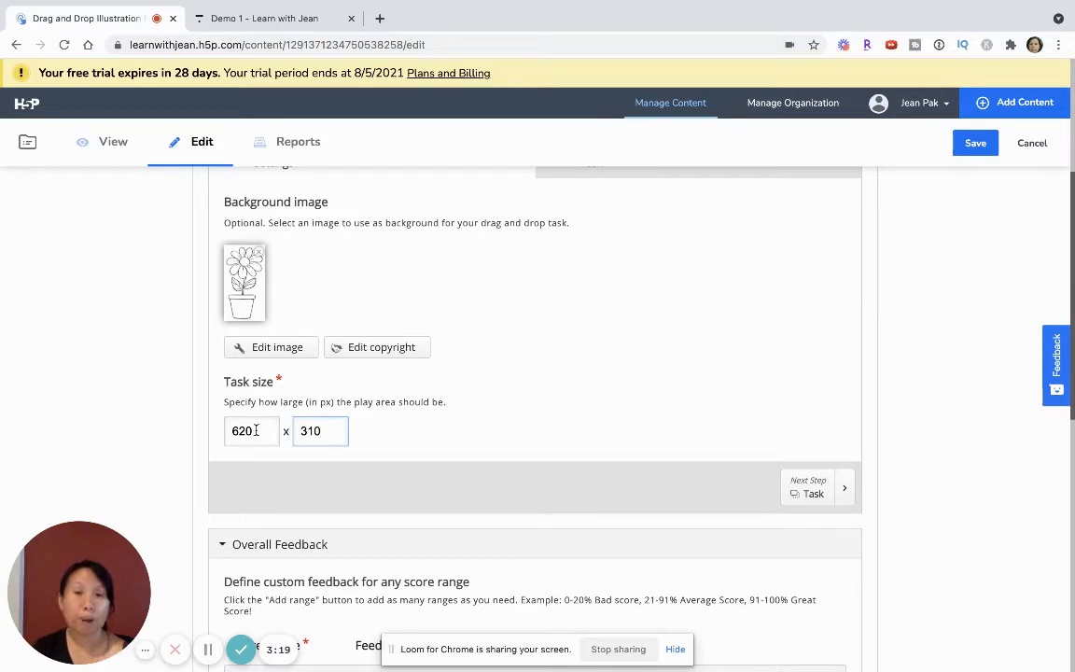
Extend the feedback for the 11–50% score range to "Review the beginning modules of basic drawing"
scroll(374, 438, "down", 3)
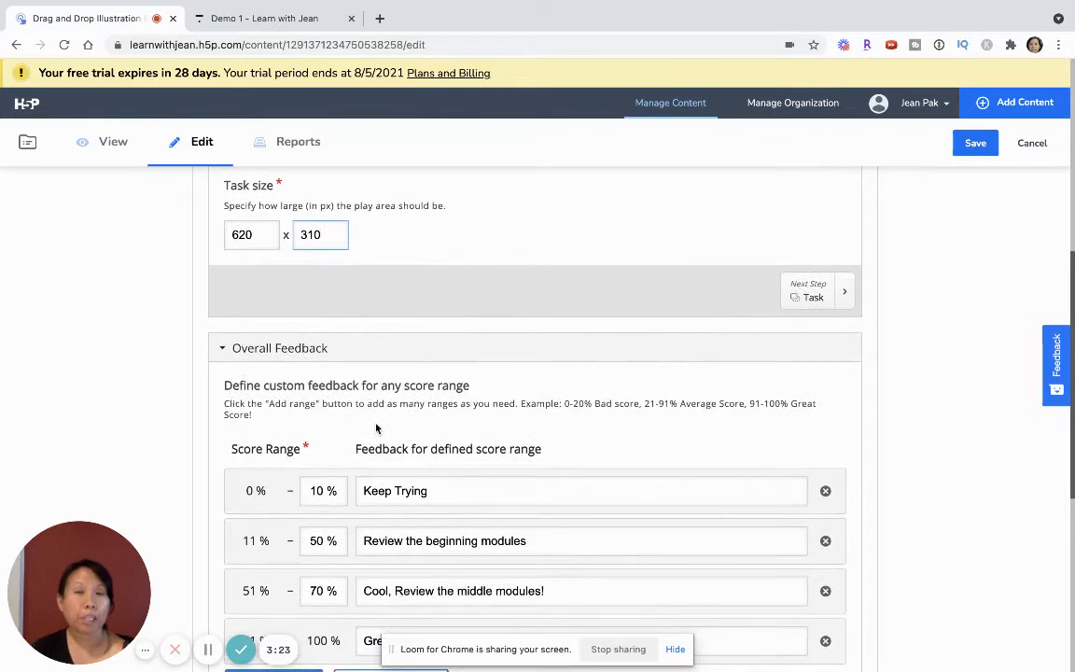
scroll(403, 373, "down", 1)
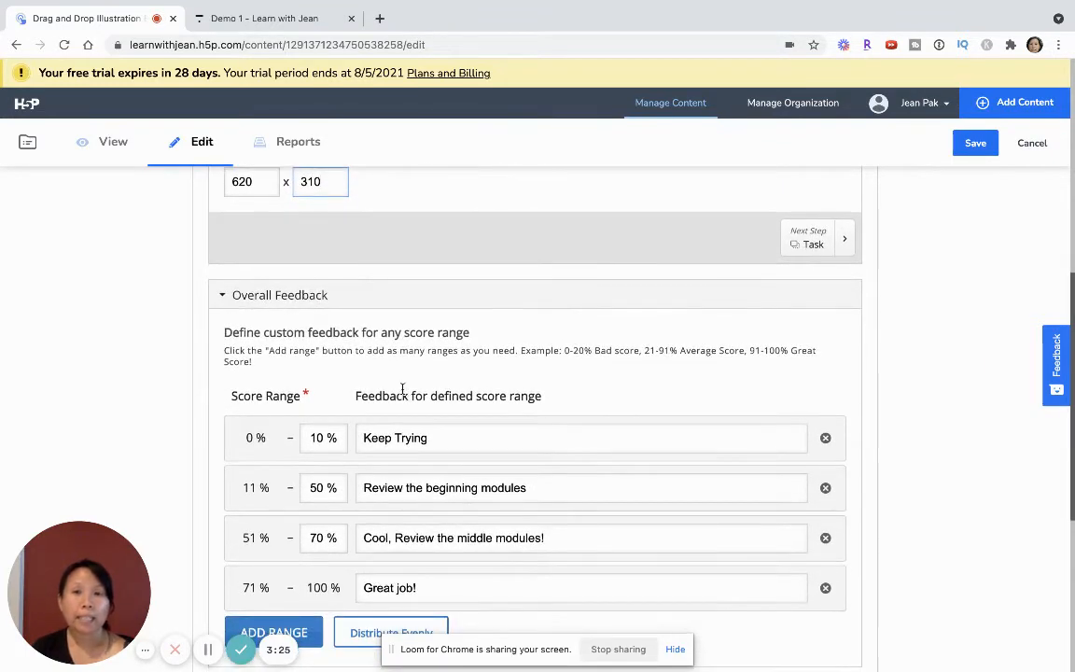
scroll(407, 401, "down", 1)
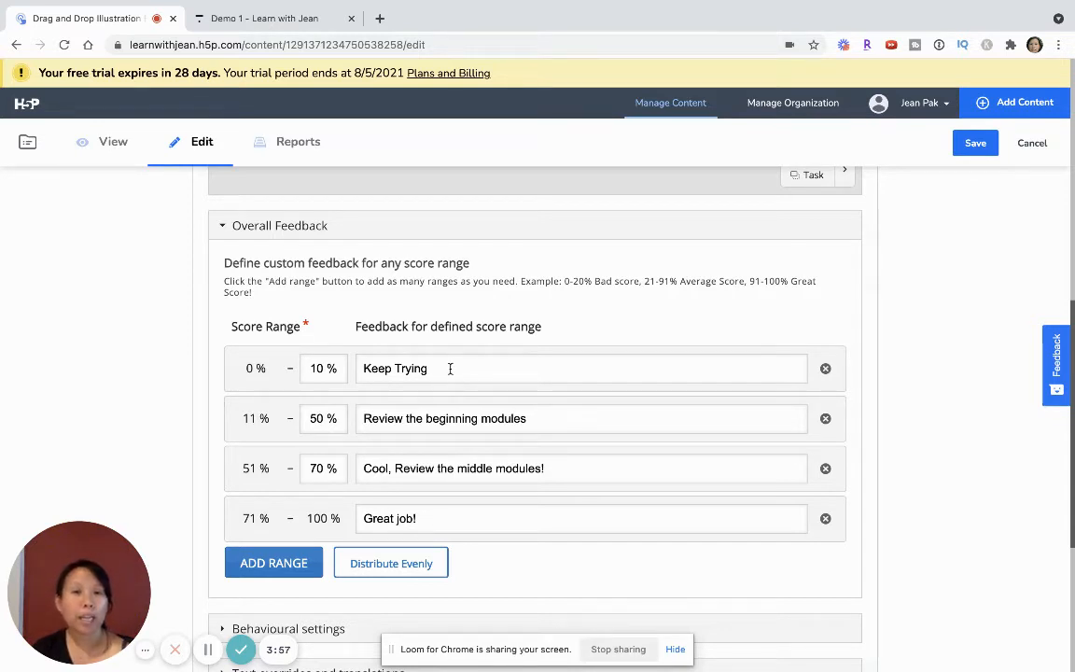
left_click(482, 420)
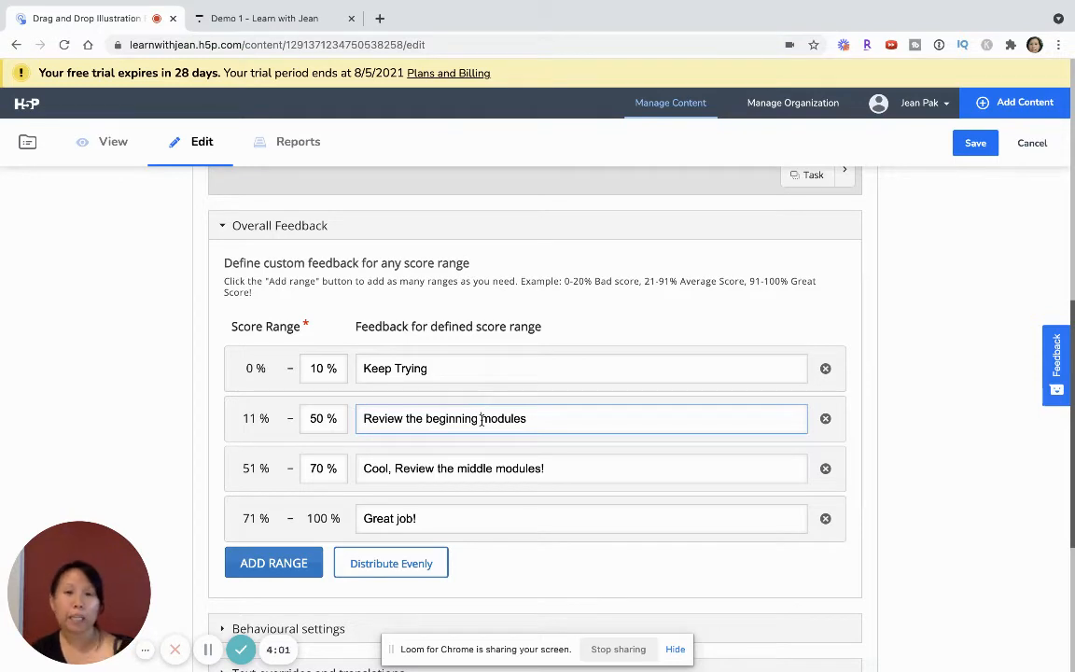
left_click(609, 430)
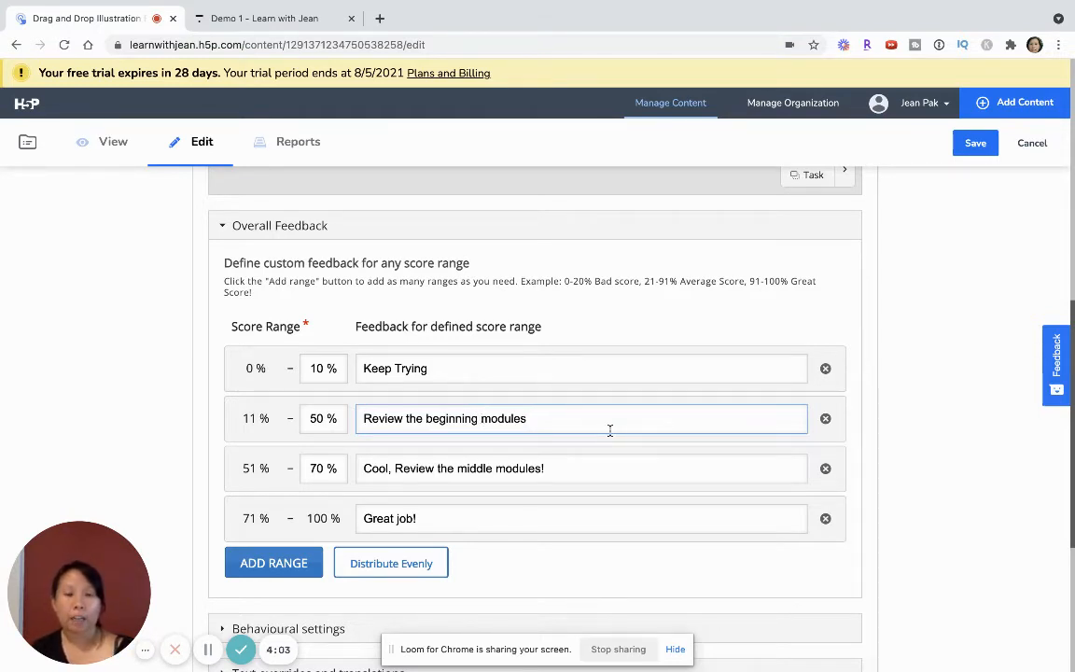
type("of basic drawing")
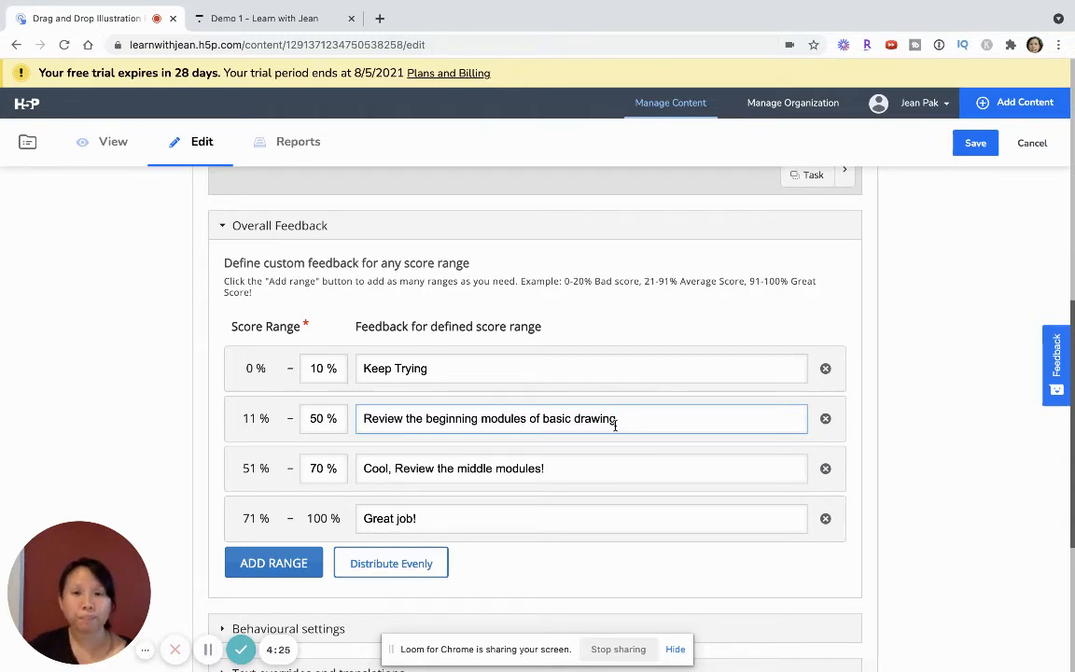
Examine the feedback wording defined for the 51–70% score range
left_click(394, 471)
left_click_drag(394, 471, 364, 469)
left_click(509, 475)
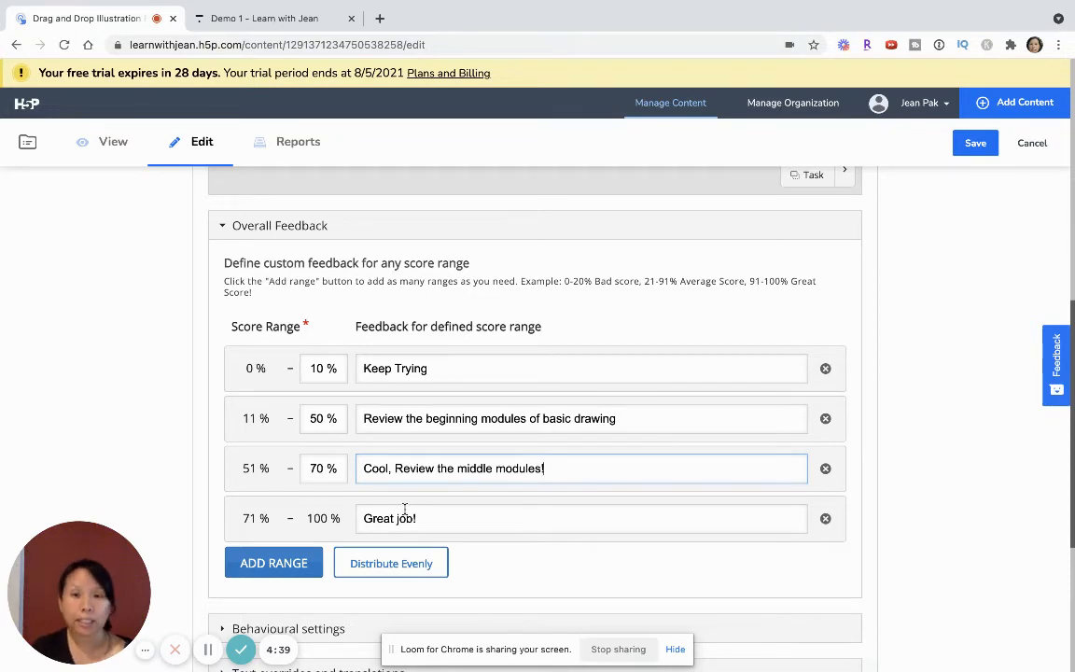
Expand the behavioural settings and review the retry, scoring, penalty, opacity, drop zone highlighting, spacing and title options
scroll(404, 509, "down", 2)
left_click(363, 504)
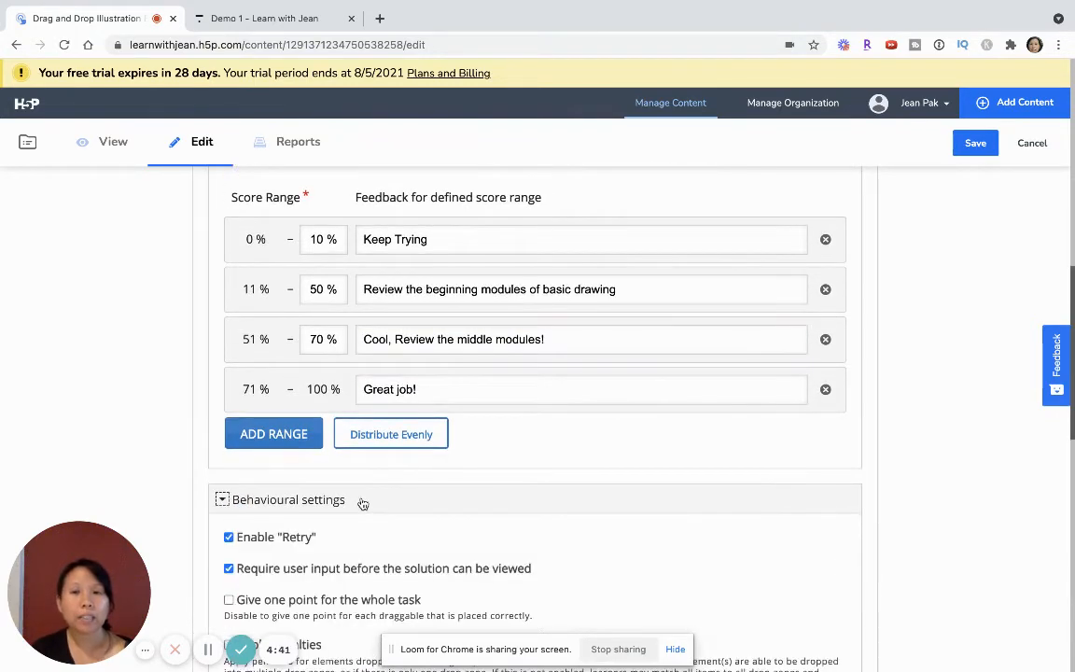
scroll(363, 504, "down", 2)
scroll(379, 425, "down", 2)
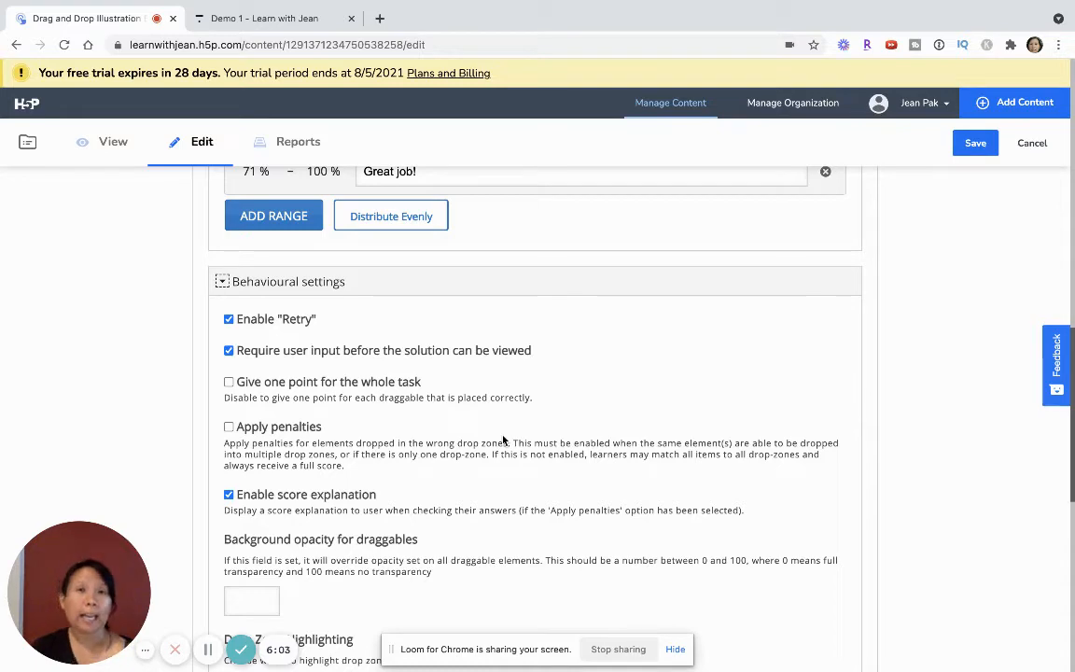
scroll(503, 441, "down", 3)
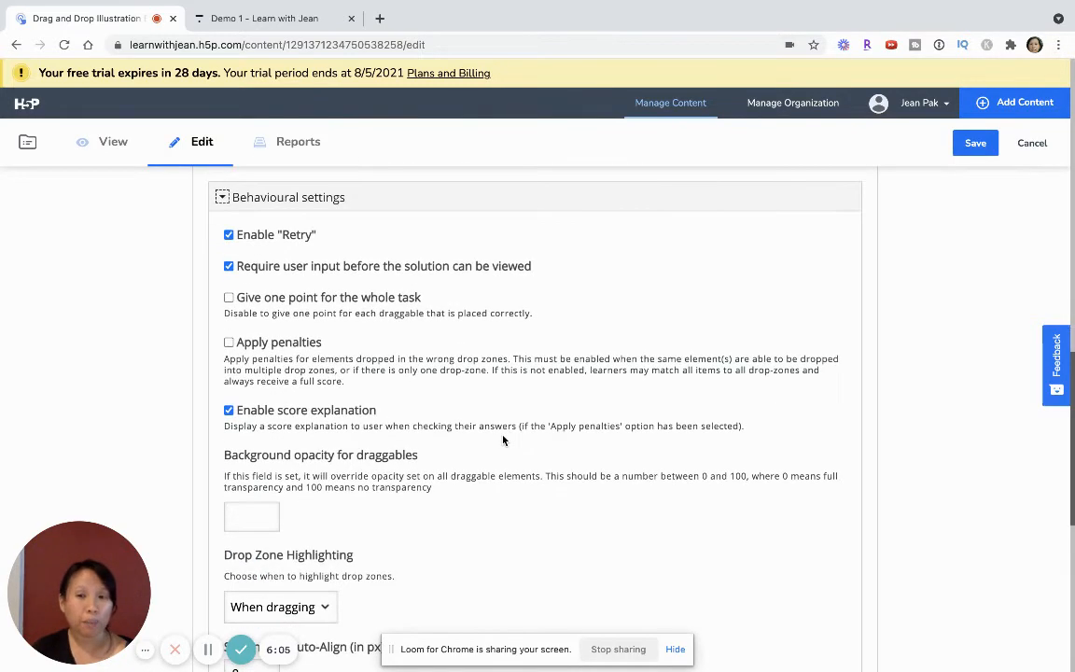
scroll(503, 441, "down", 1)
scroll(503, 440, "down", 2)
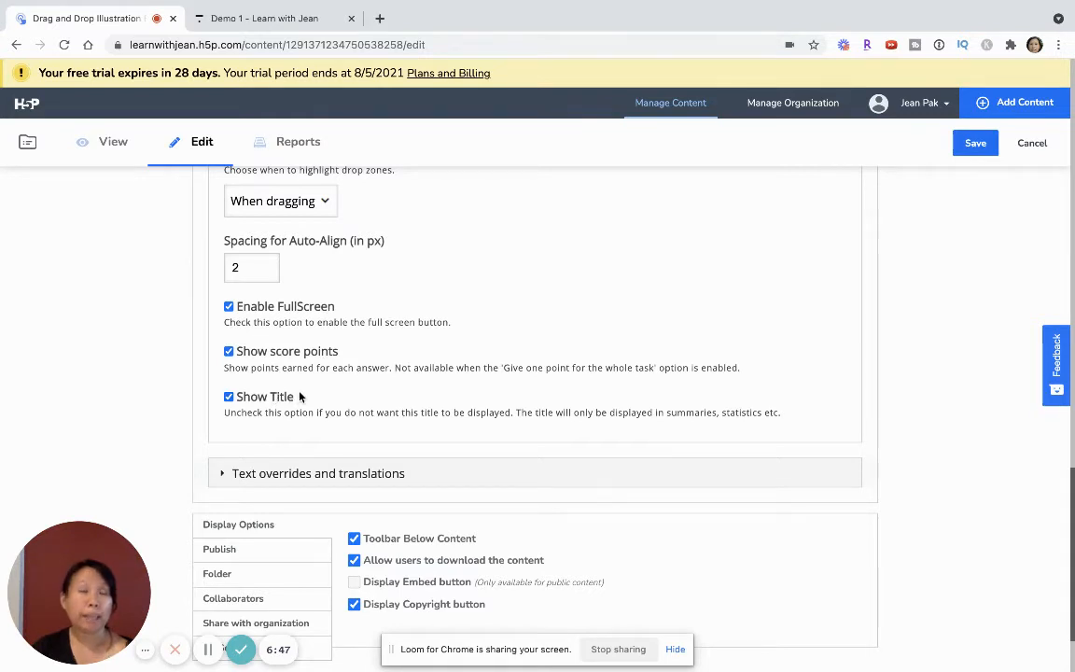
scroll(300, 395, "down", 2)
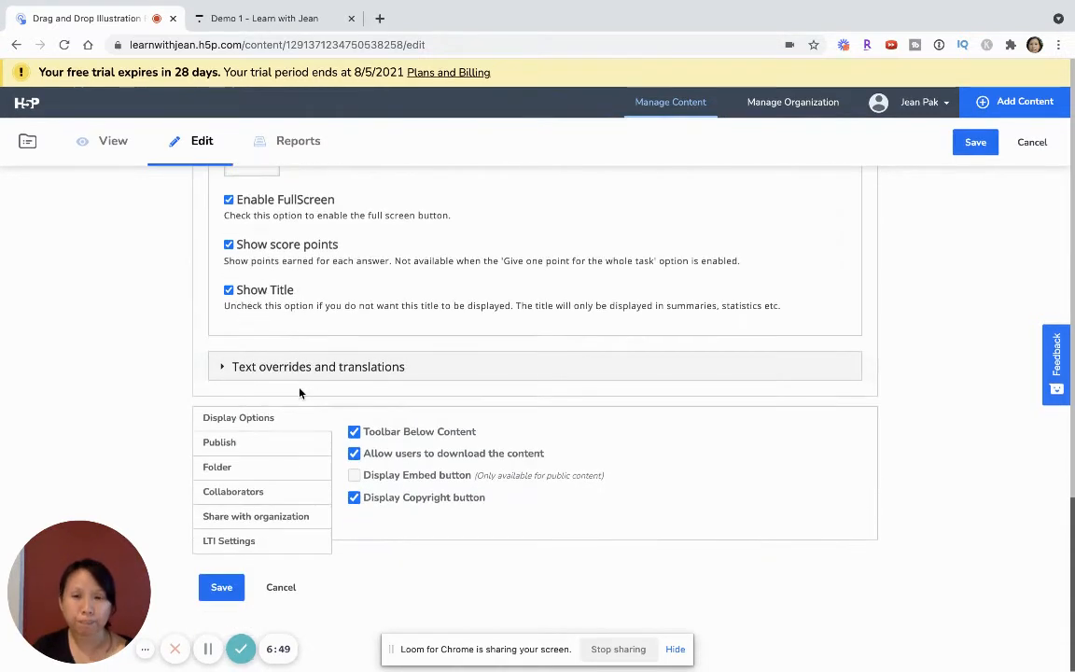
Expand the Drag and Drop text overrides and change the check answer button's text to "Check answer again"
left_click(300, 373)
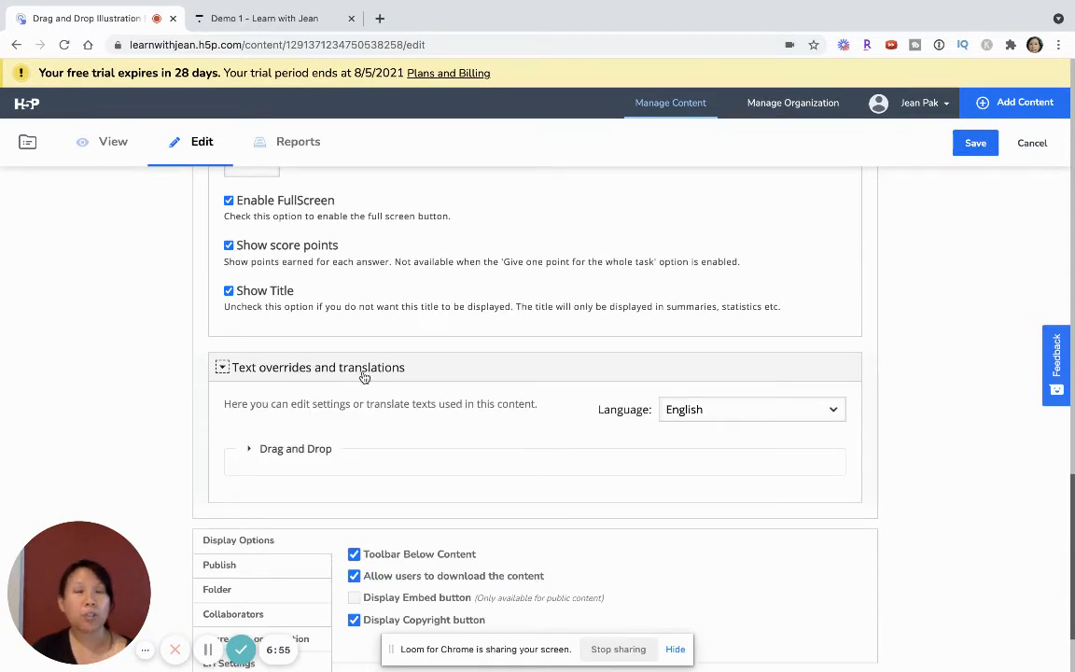
left_click(304, 452)
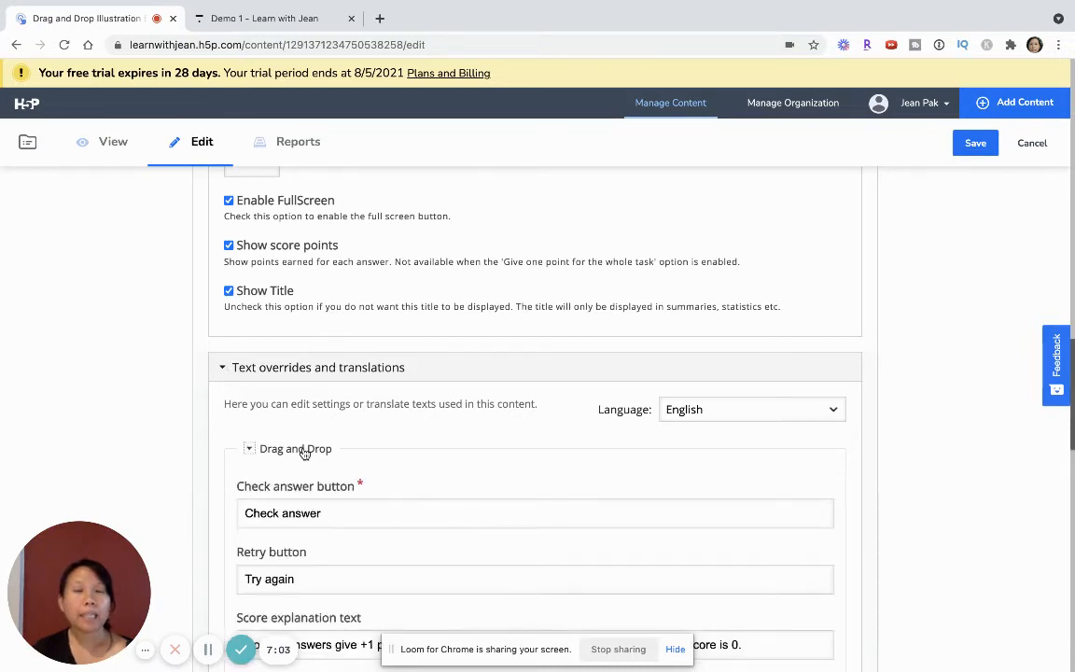
scroll(304, 452, "down", 2)
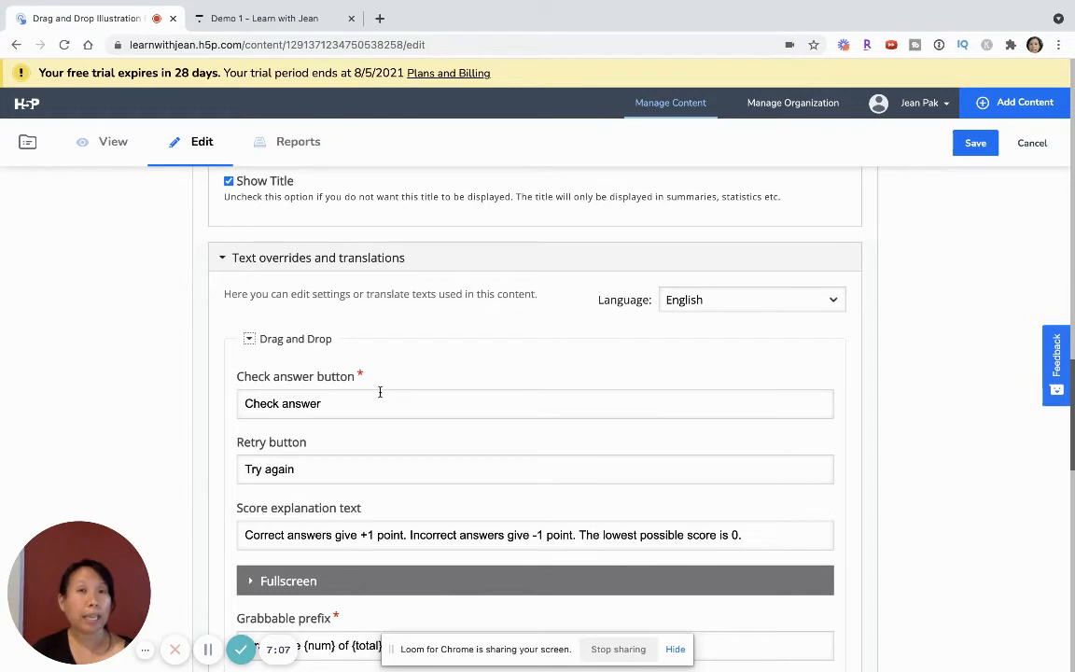
left_click(352, 406)
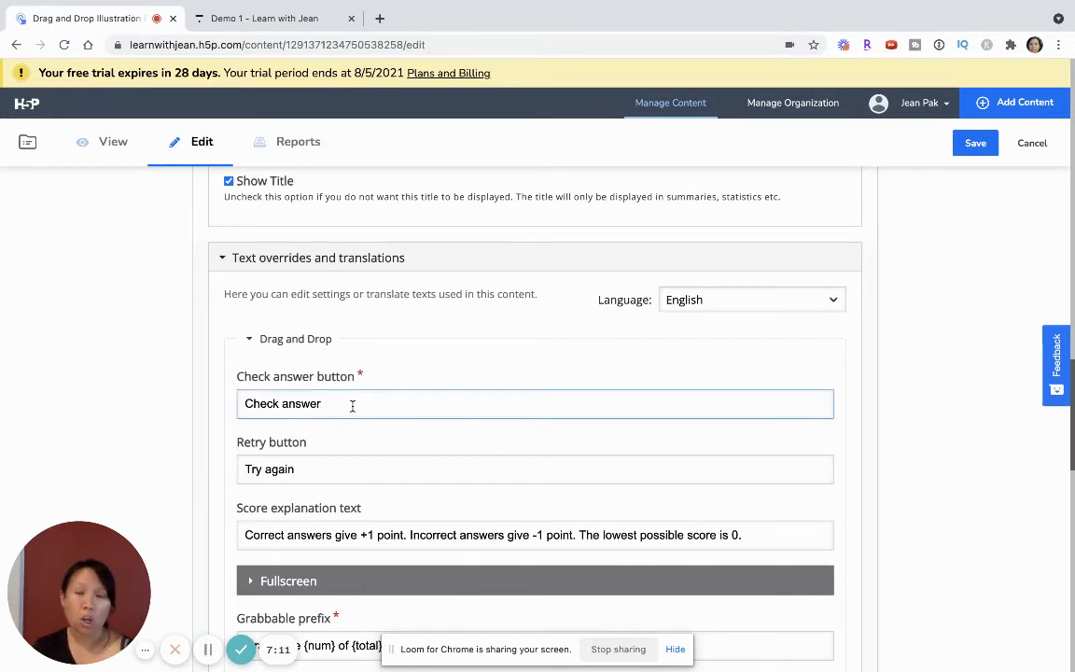
type("again")
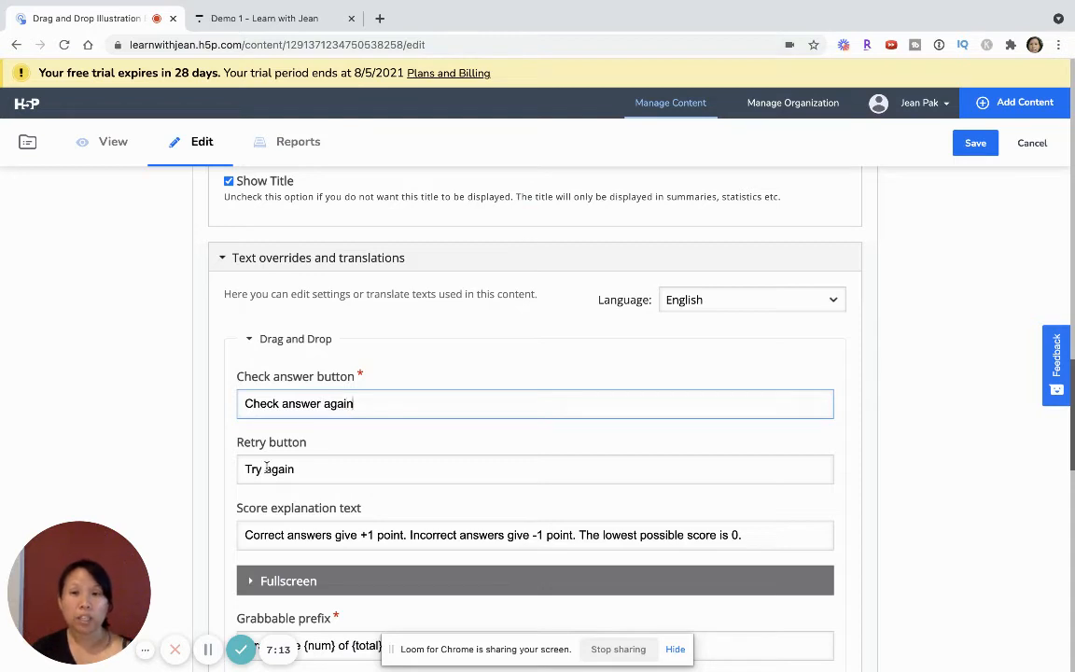
Replace the retry button's text with "Do over"
left_click_drag(310, 471, 143, 464)
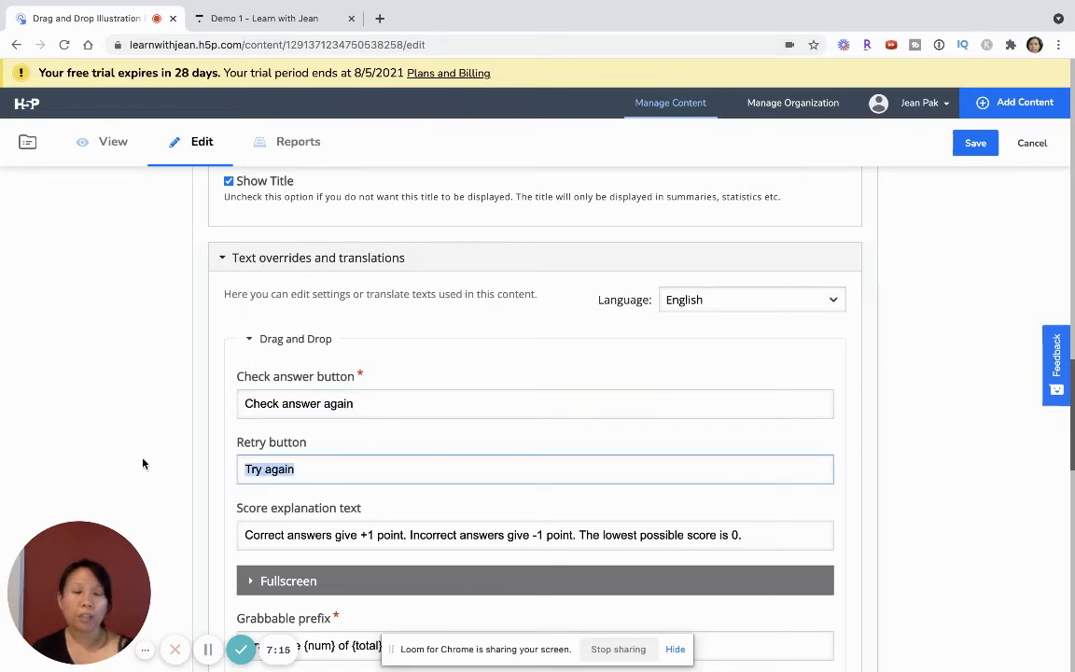
type("Do over")
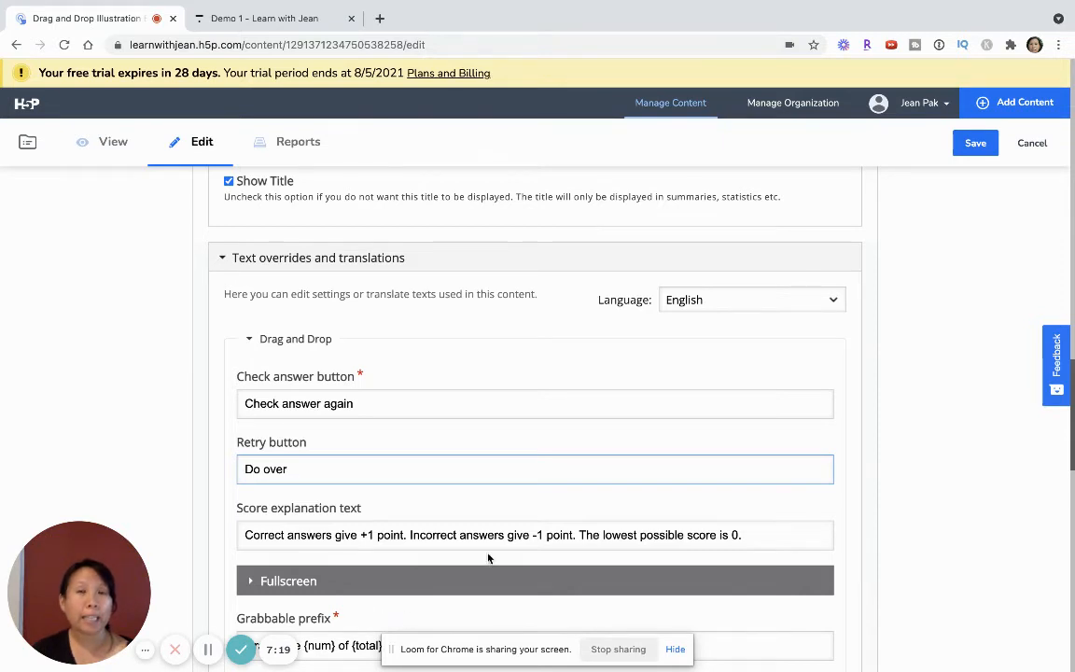
scroll(488, 558, "down", 3)
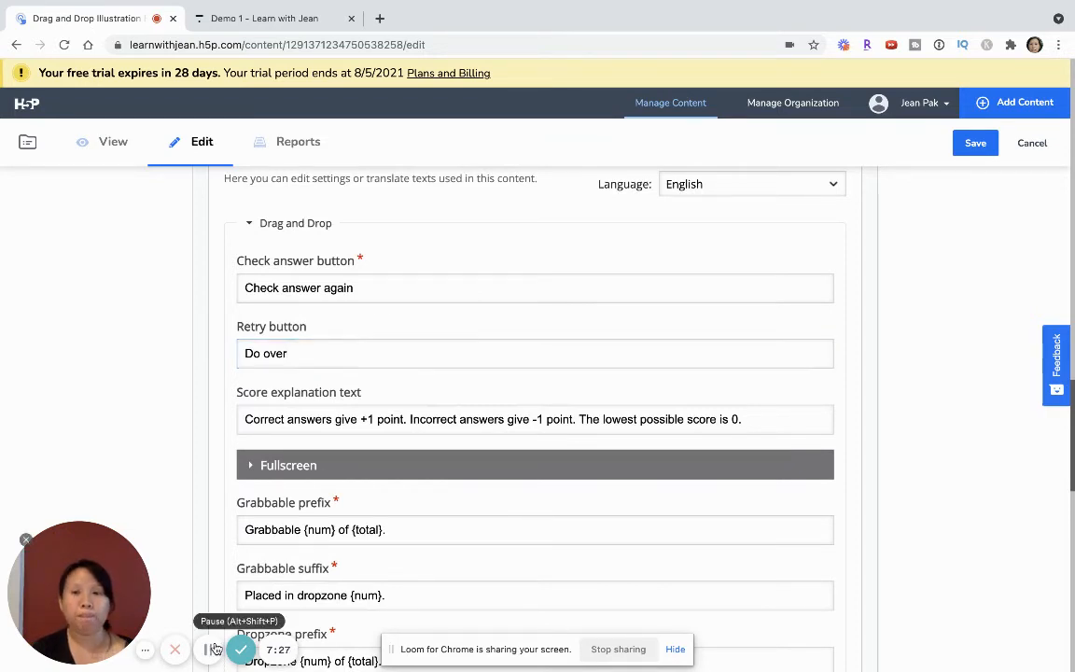
Review the remaining text overrides and display options, and open the Task step of the activity
scroll(355, 355, "down", 4)
scroll(356, 355, "down", 18)
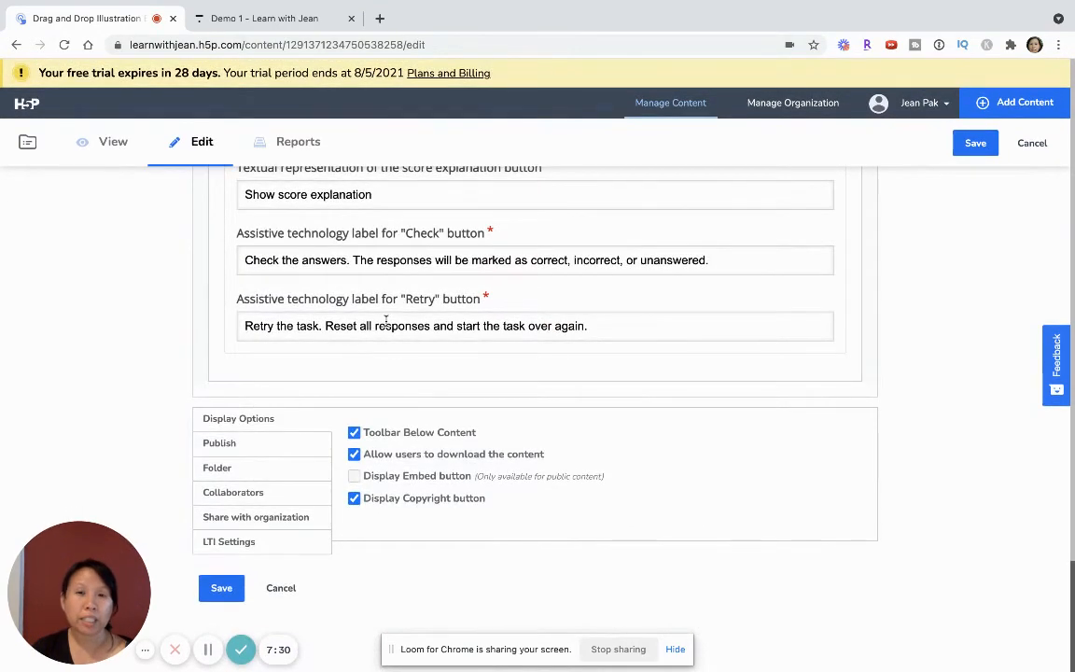
scroll(394, 319, "up", 6)
scroll(394, 319, "up", 15)
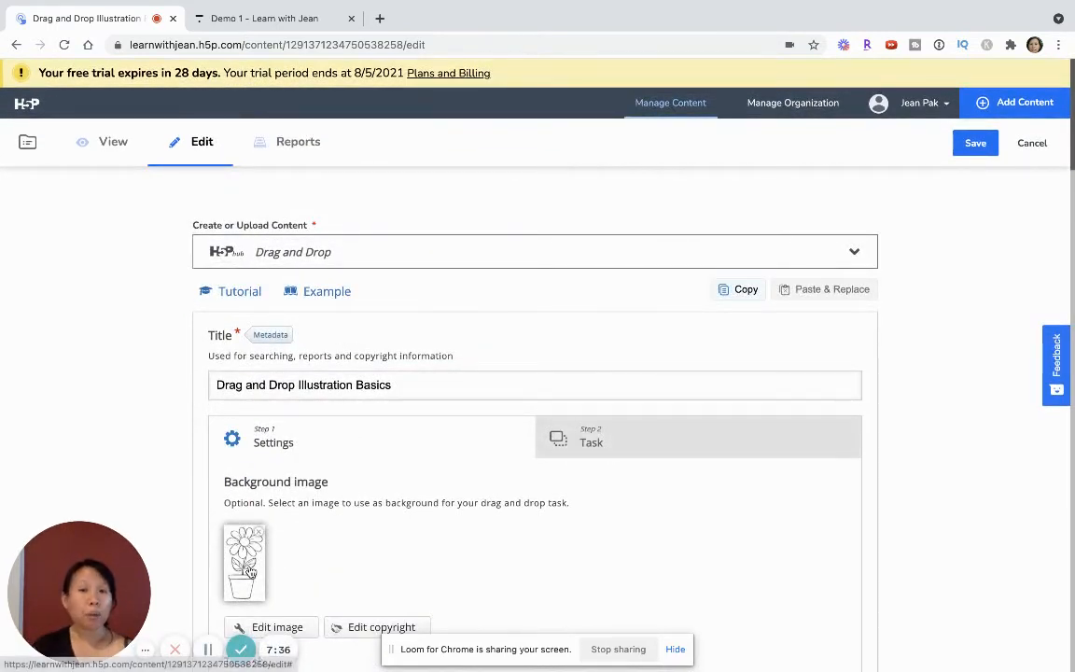
scroll(318, 558, "down", 1)
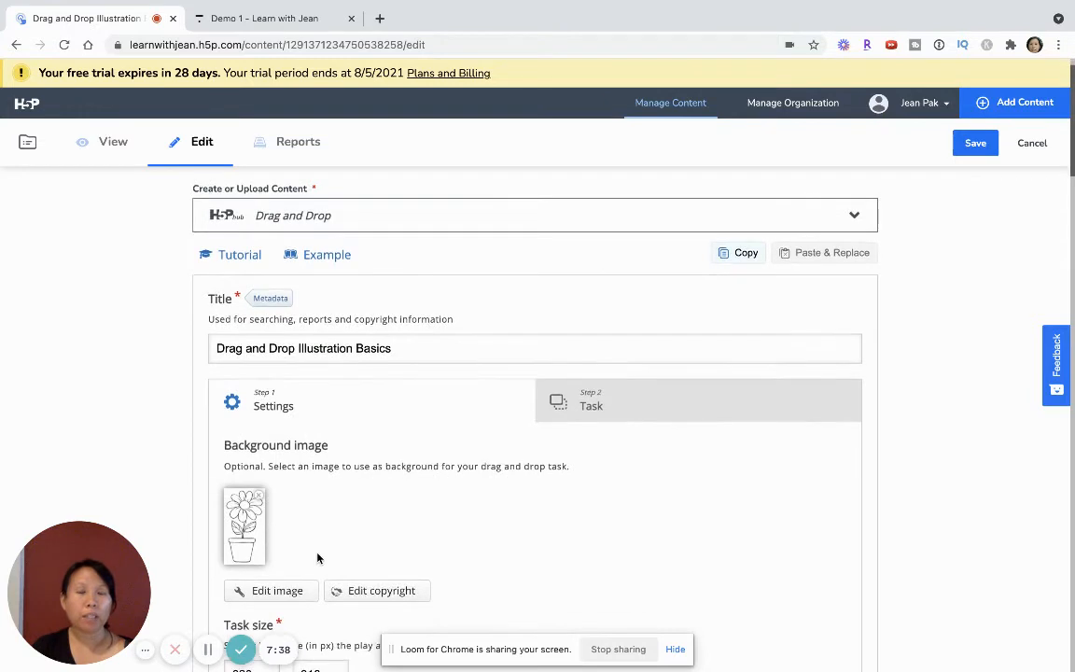
left_click(655, 403)
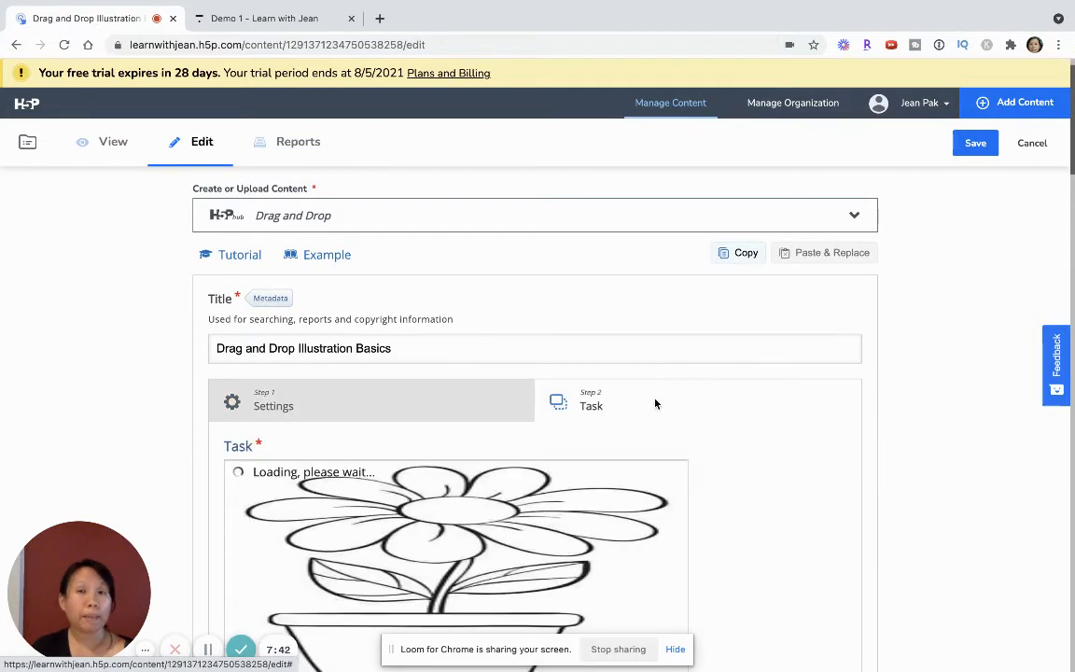
scroll(604, 524, "down", 2)
scroll(605, 524, "down", 2)
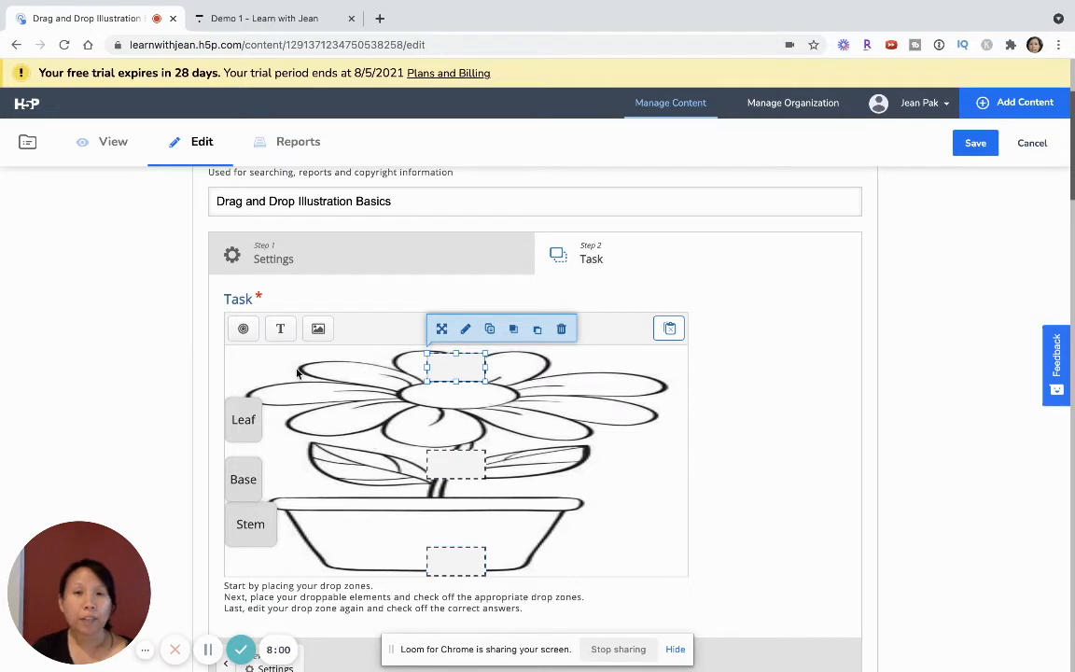
Add a drop zone labelled "Point 4" that can only contain one element and place it on the flower's far-right petal
left_click(245, 329)
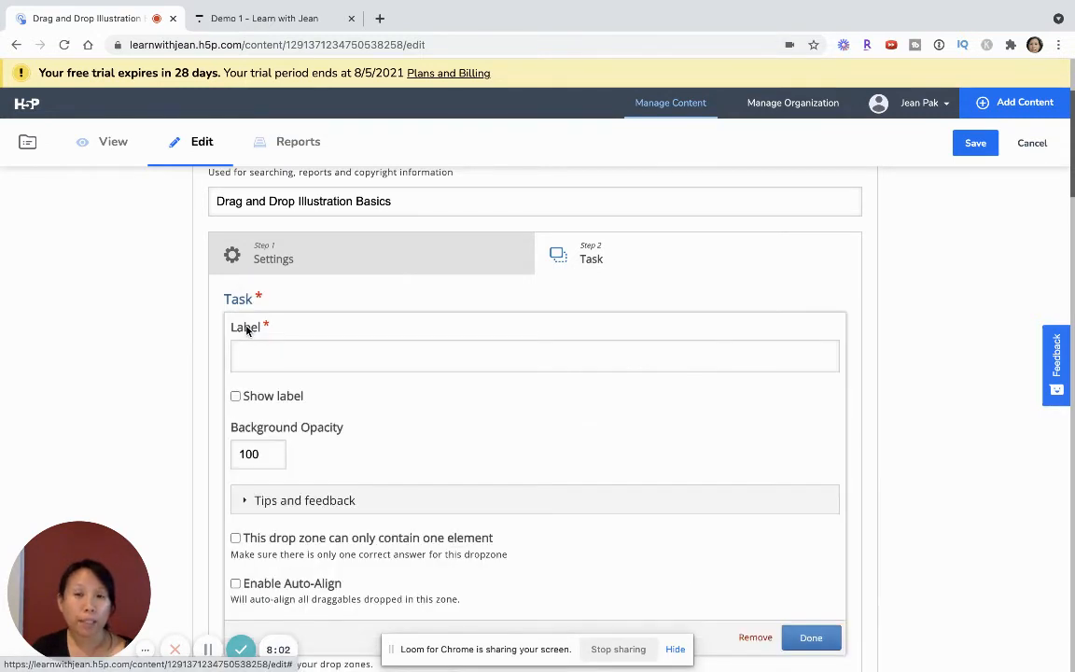
left_click(258, 363)
type("Point 4")
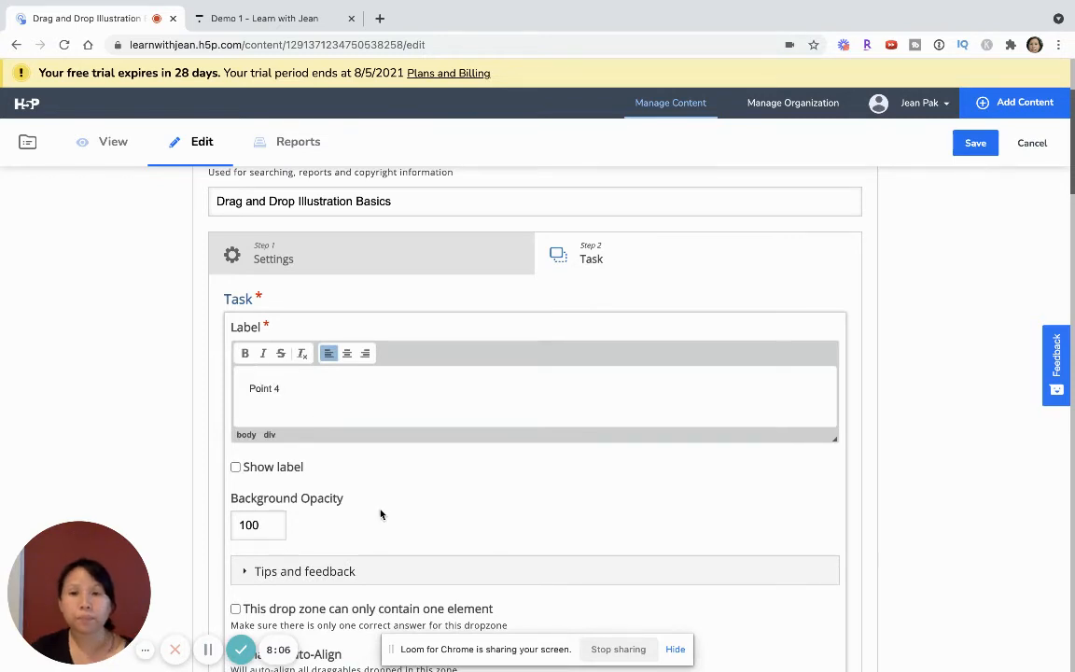
scroll(341, 457, "down", 3)
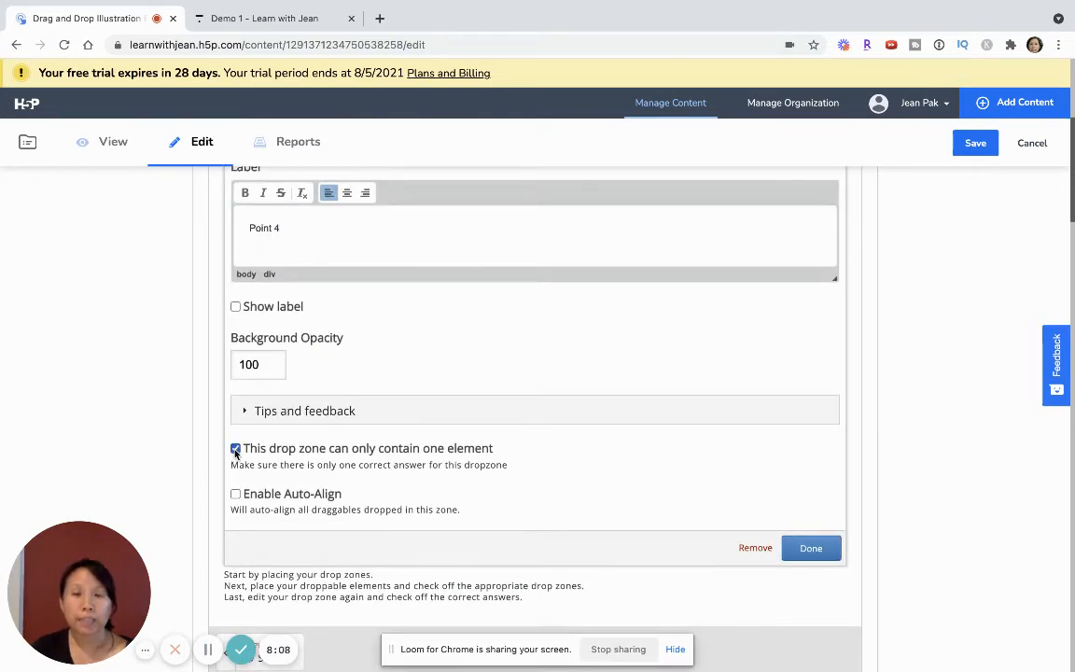
left_click(810, 549)
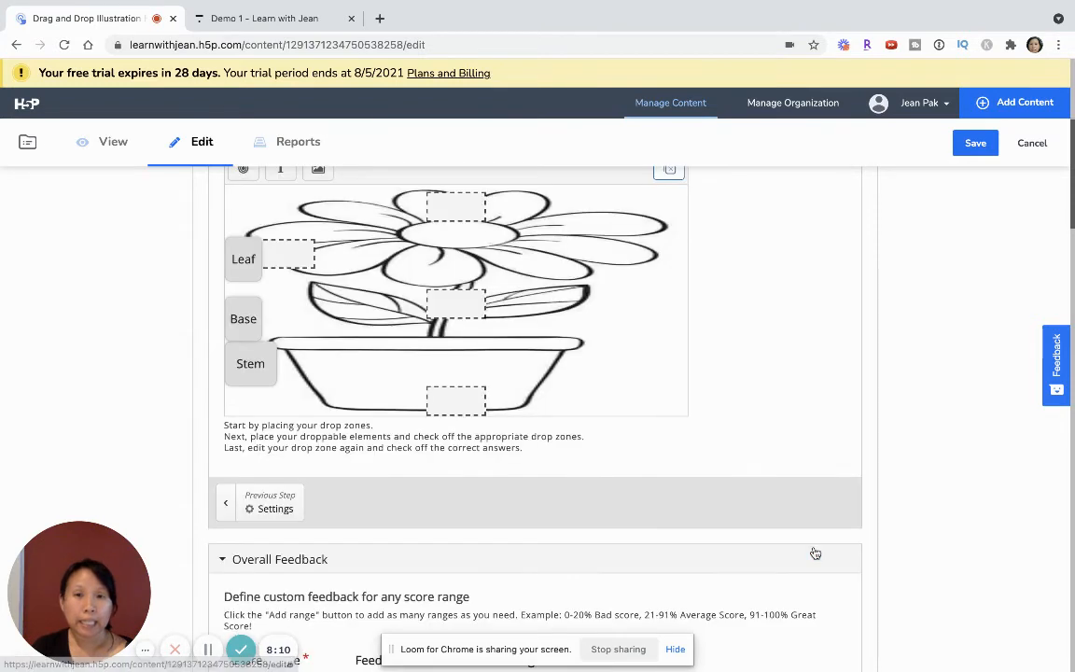
scroll(612, 360, "up", 1)
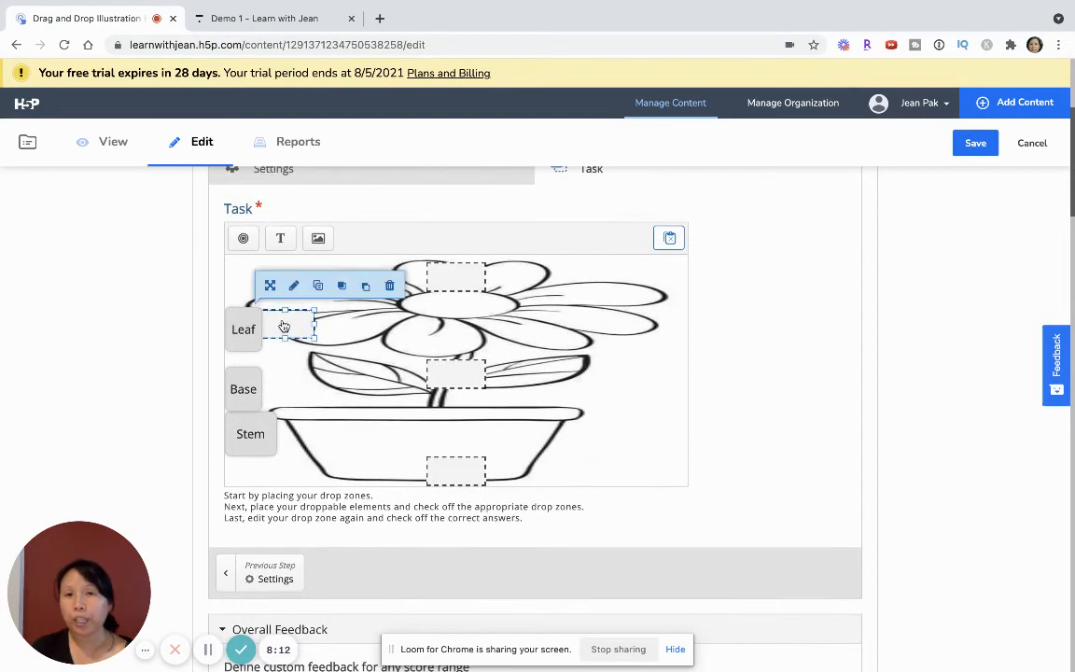
left_click_drag(286, 324, 623, 300)
Add a draggable text element reading "Outer Leaf" and assign it to the Point 4 drop zone
left_click(280, 238)
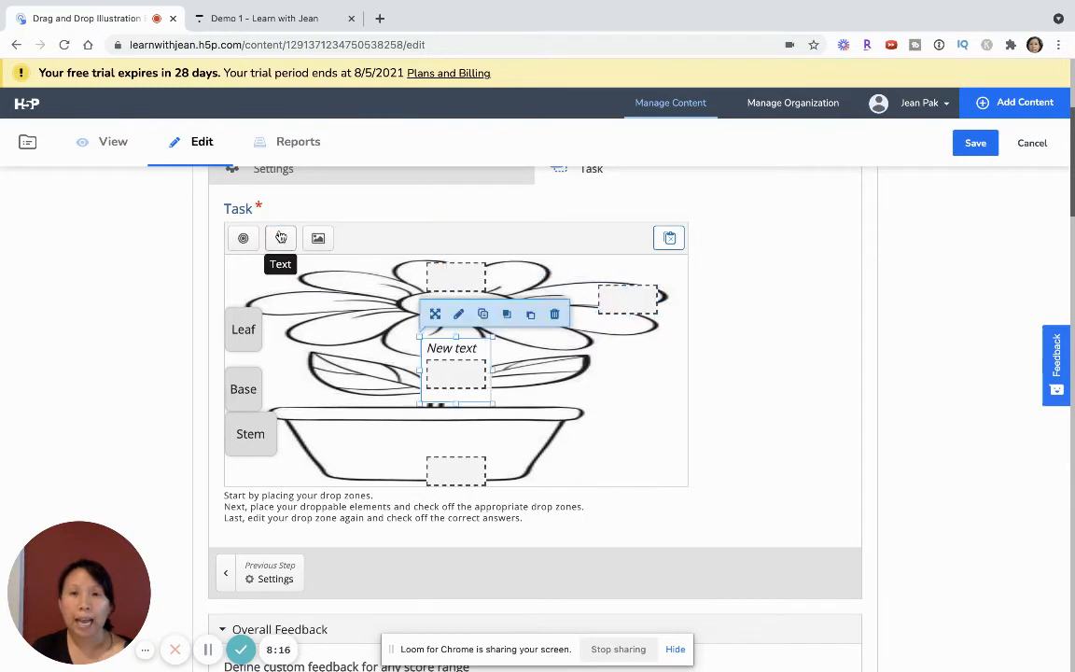
type("Outer Leaf")
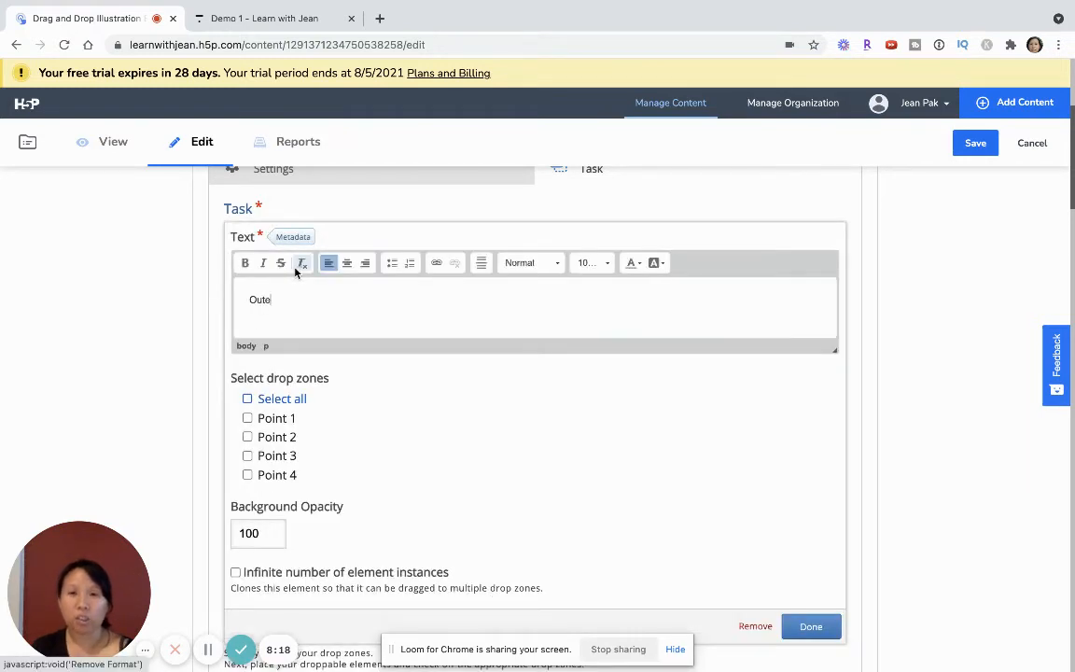
left_click(248, 475)
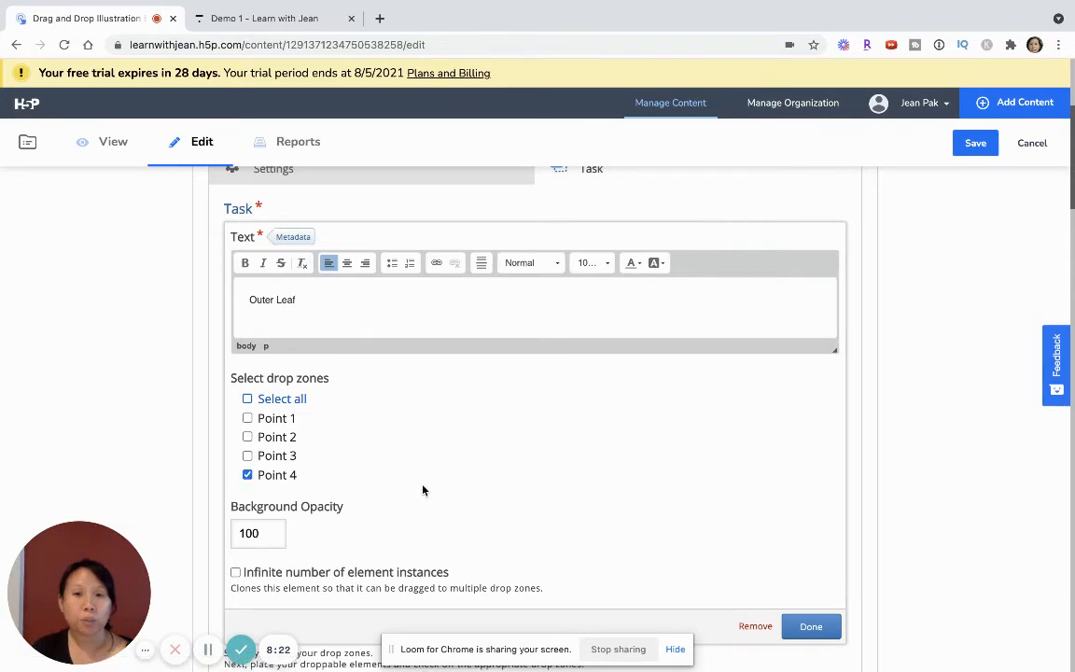
scroll(425, 490, "down", 2)
left_click(838, 525)
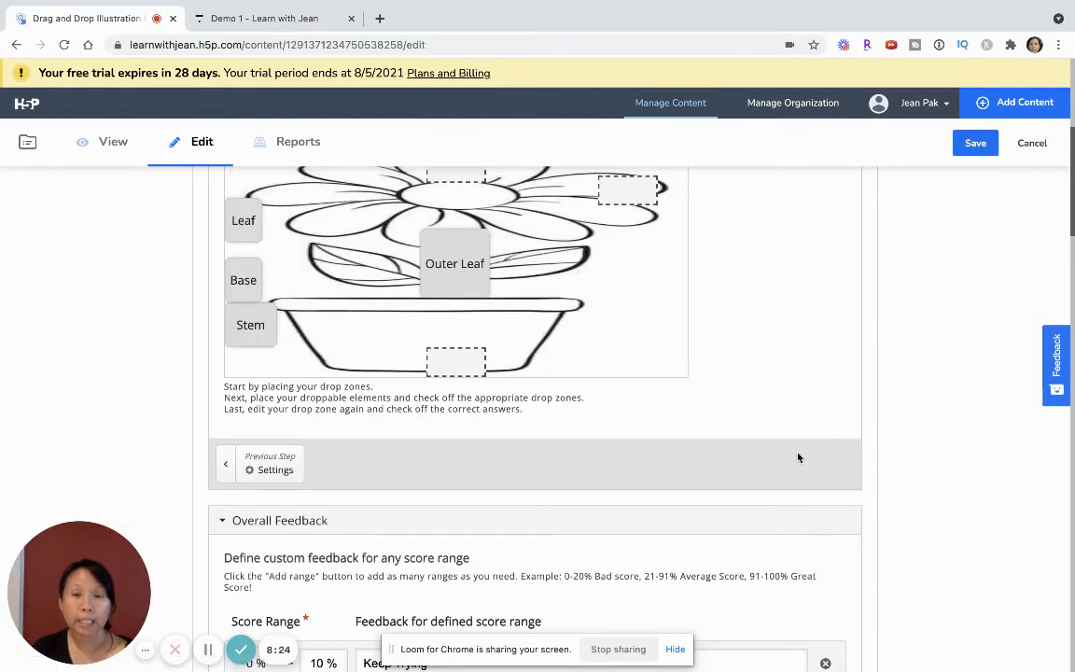
Move the Outer Leaf label to the lower-left corner of the flower image and shrink it
scroll(799, 455, "up", 3)
left_click_drag(432, 411, 269, 514)
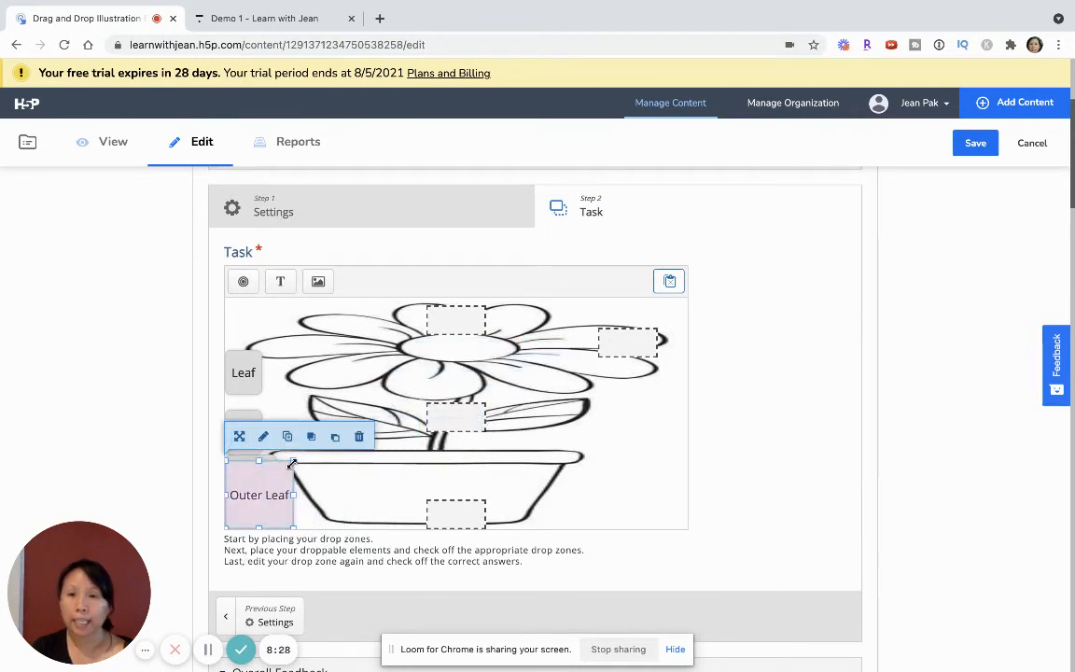
left_click_drag(292, 463, 262, 492)
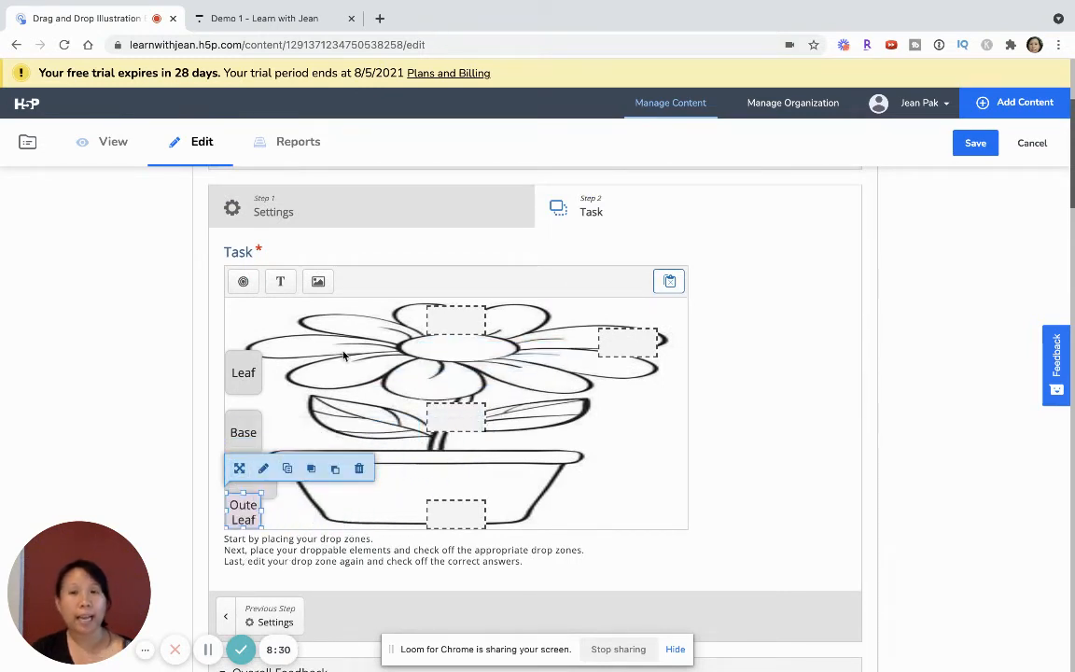
Position the Base, Stem, Leaf and Outer Leaf labels over their matching drop zones on the flower
scroll(665, 320, "down", 1)
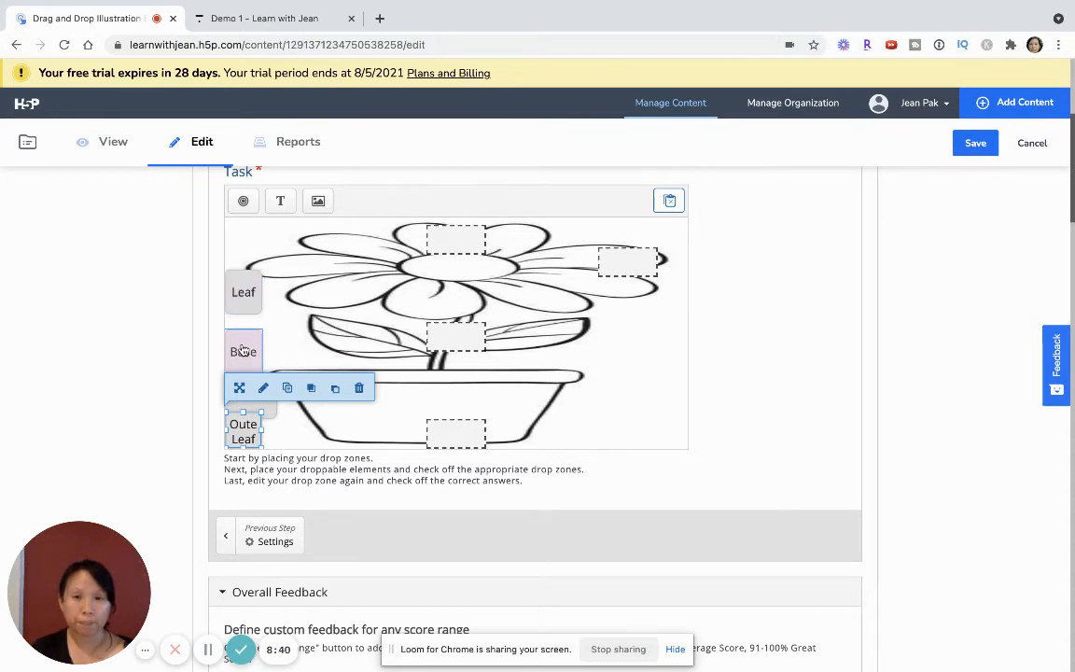
left_click_drag(241, 352, 454, 446)
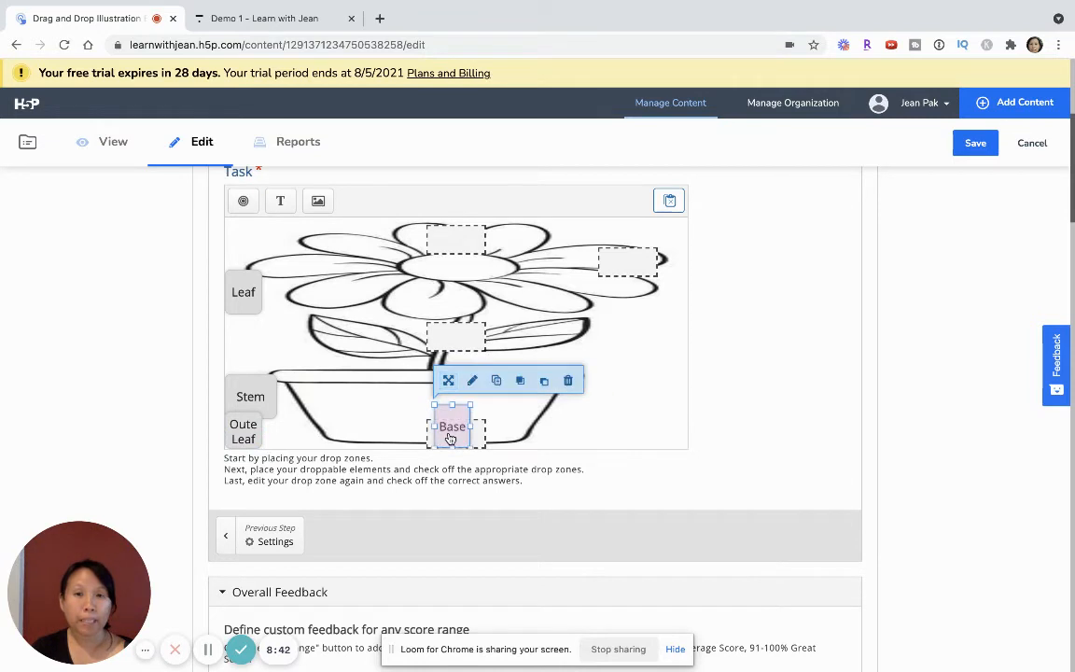
left_click(248, 397)
left_click_drag(247, 397, 450, 330)
left_click_drag(258, 288, 482, 246)
left_click_drag(243, 431, 631, 254)
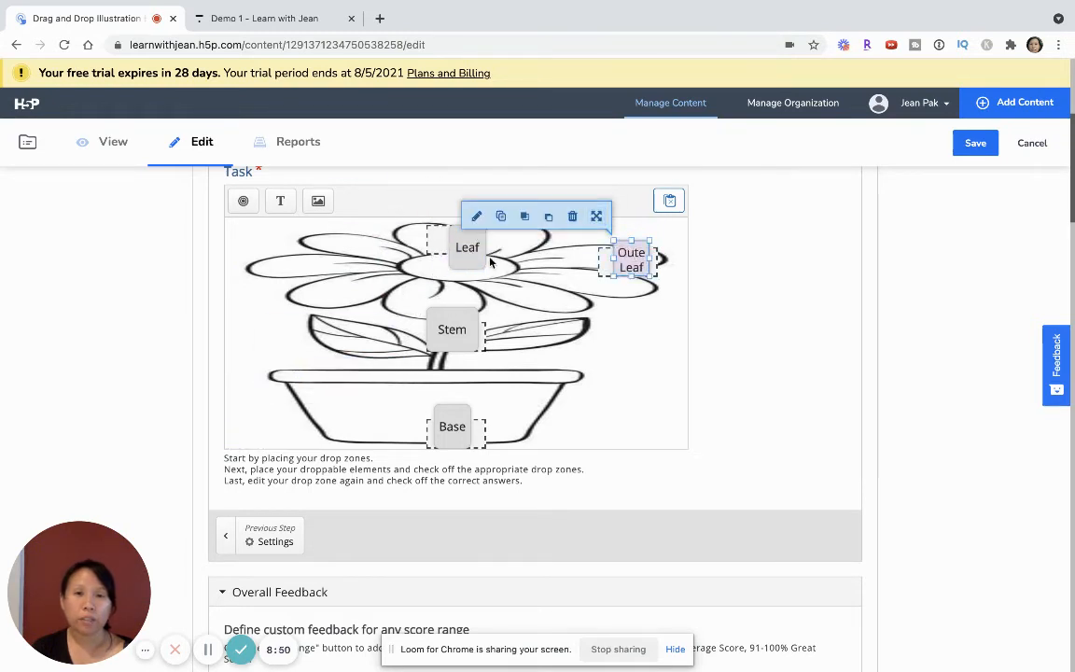
left_click_drag(461, 248, 449, 249)
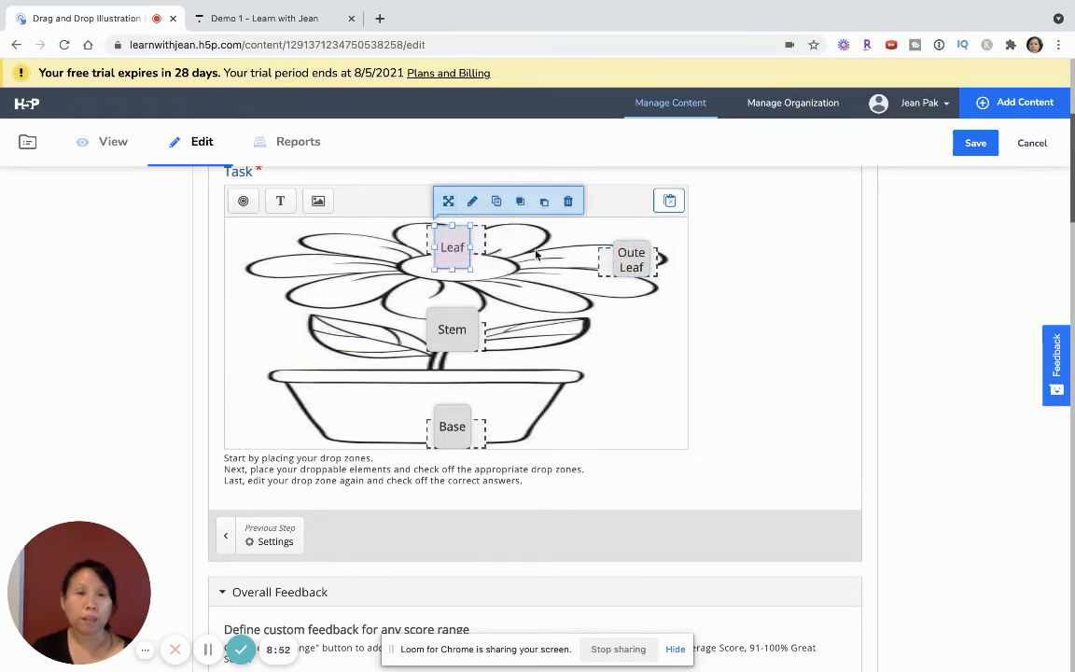
Widen the Outer Leaf label so its full text fits, and save the activity
left_click(649, 259)
left_click_drag(658, 261, 674, 262)
scroll(791, 277, "up", 2)
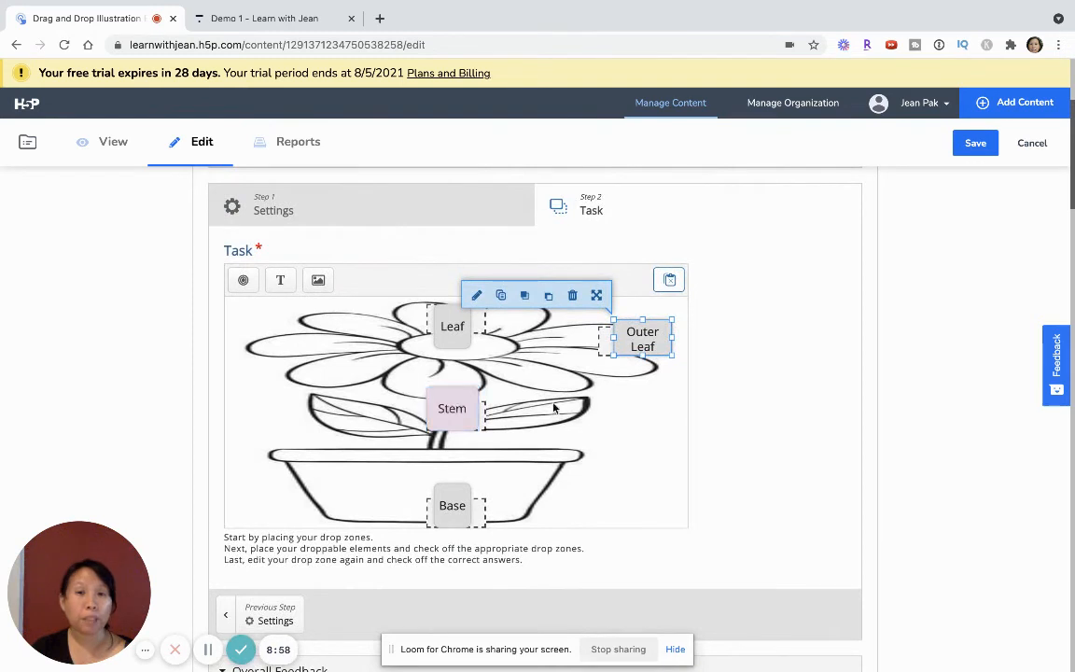
left_click(962, 143)
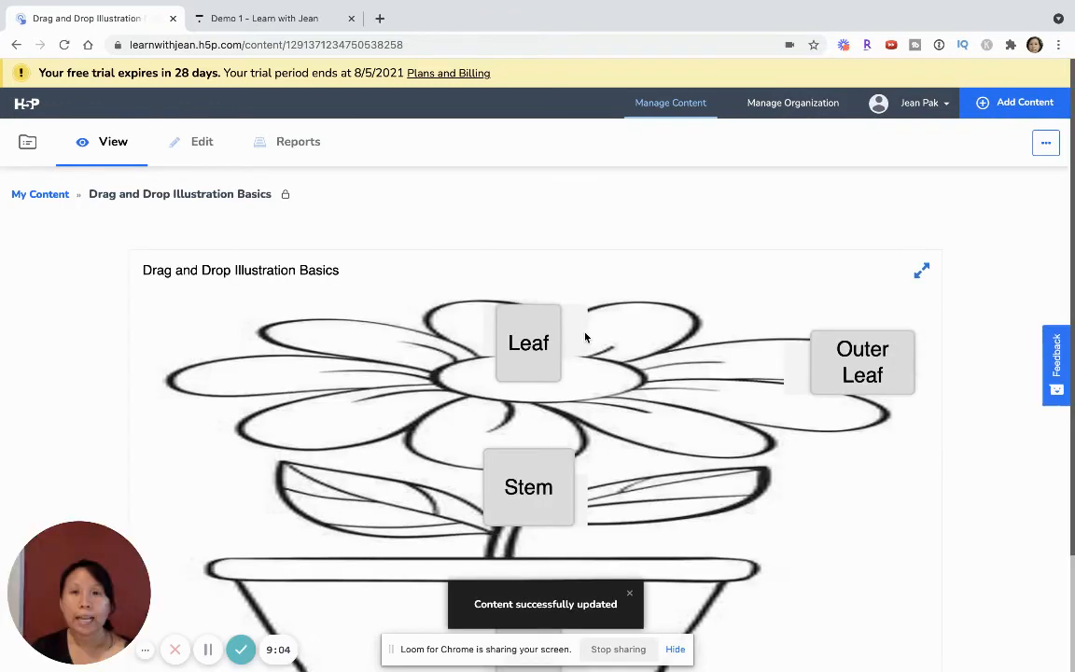
Test the saved activity by checking the answers without moving any label, and reset it for another attempt
scroll(154, 216, "down", 2)
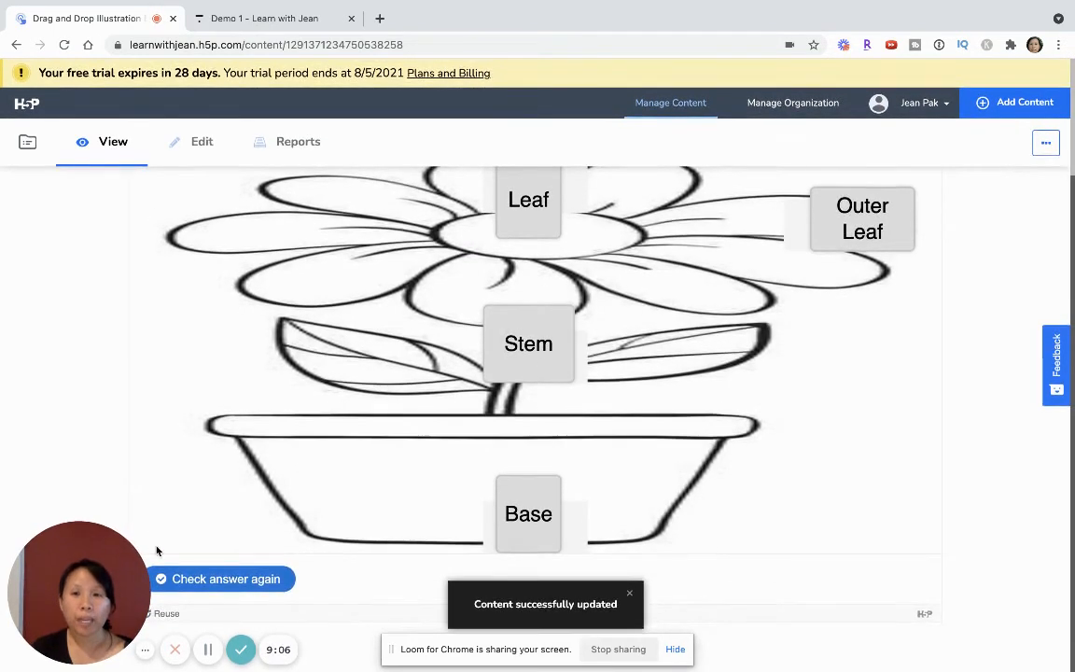
left_click(203, 586)
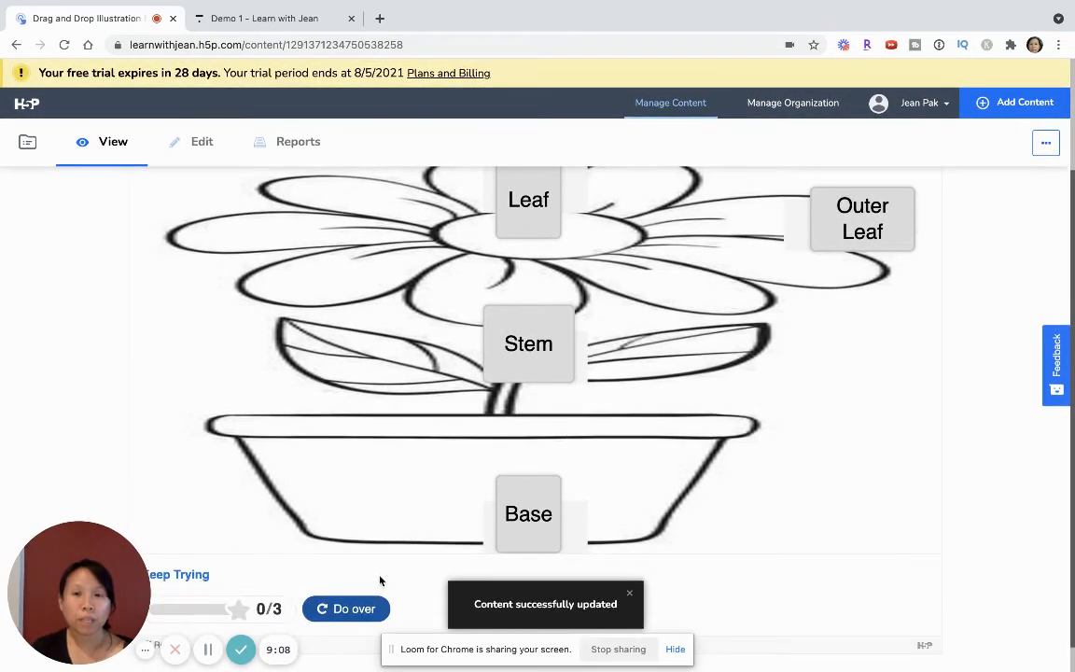
scroll(413, 525, "up", 1)
scroll(414, 526, "down", 1)
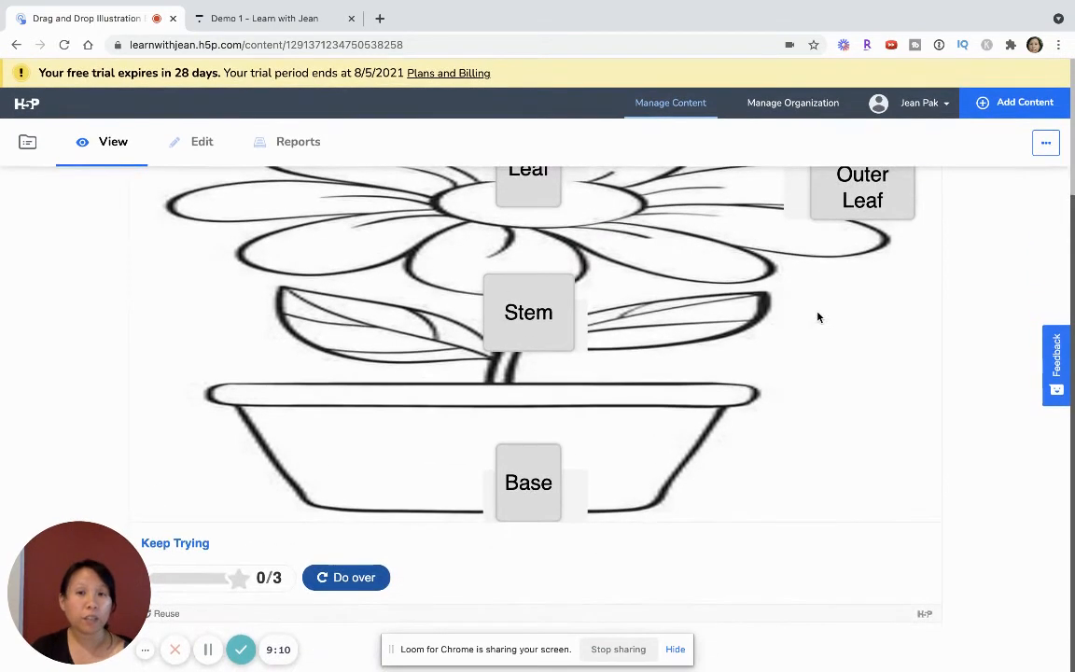
left_click(354, 577)
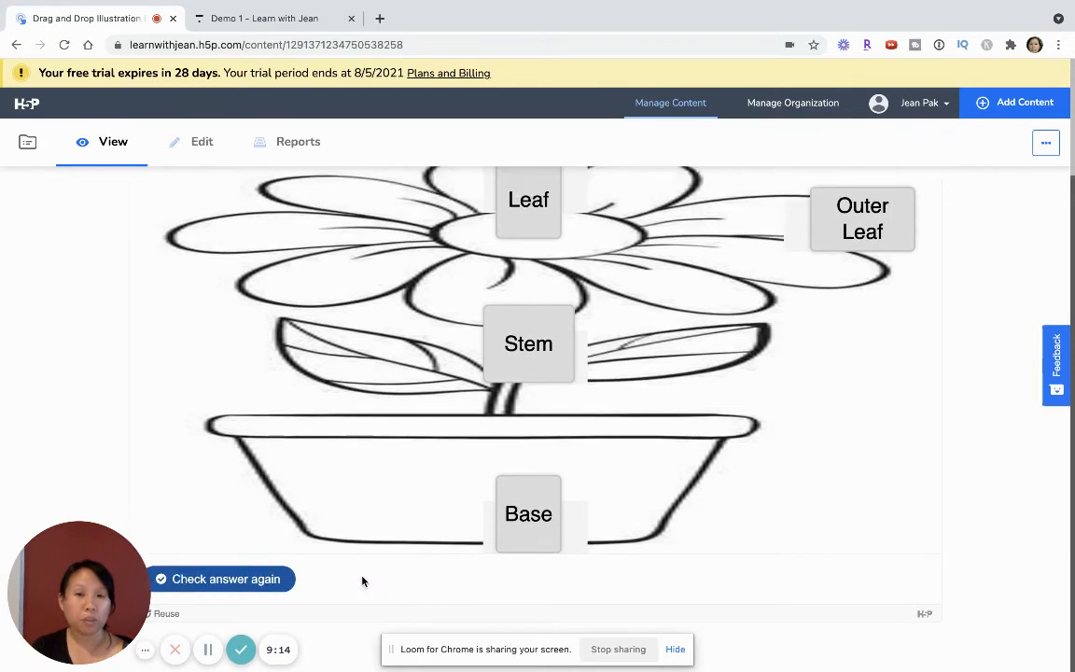
scroll(416, 463, "up", 3)
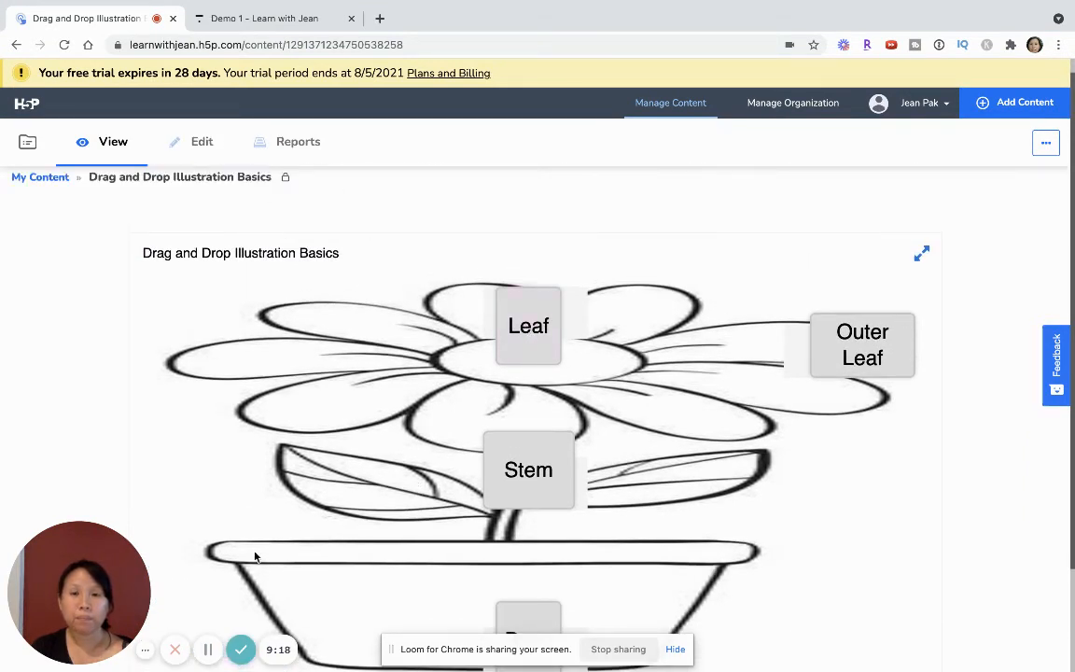
left_click(208, 649)
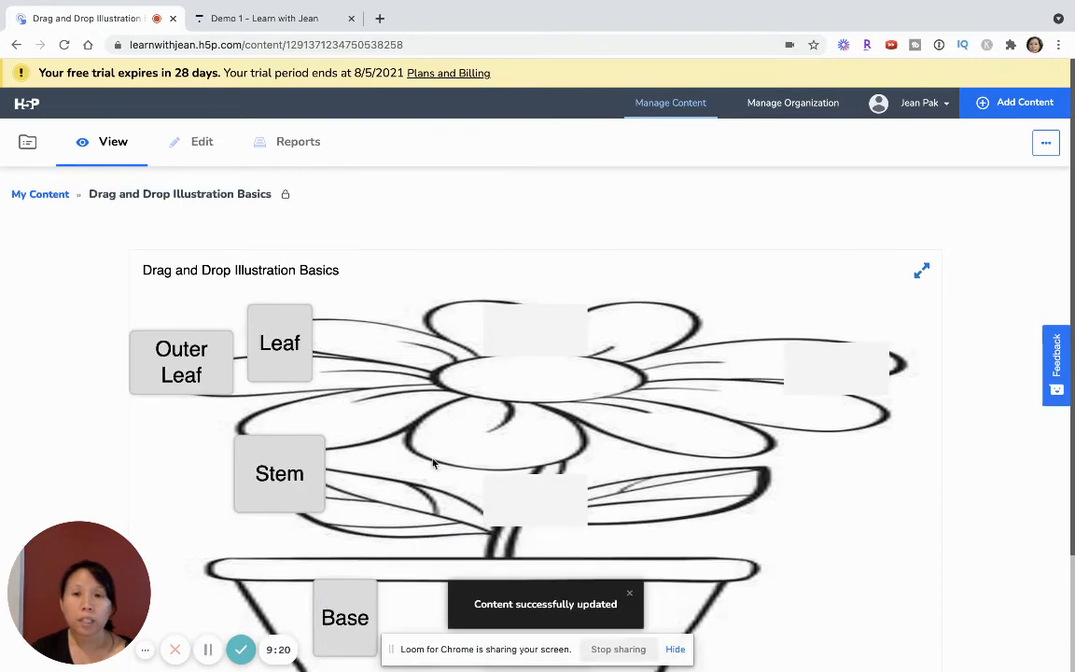
Place the Outer Leaf, Leaf, Stem and Base labels on their matching drop zones and check the answers
scroll(195, 332, "down", 2)
left_click_drag(191, 271, 836, 273)
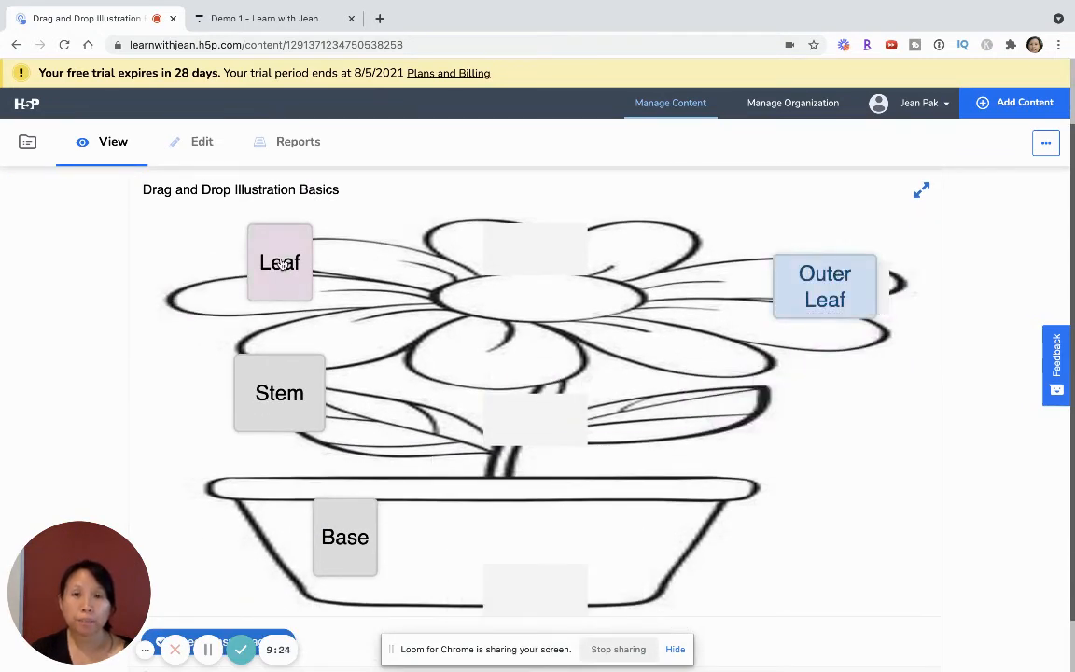
left_click_drag(281, 261, 528, 253)
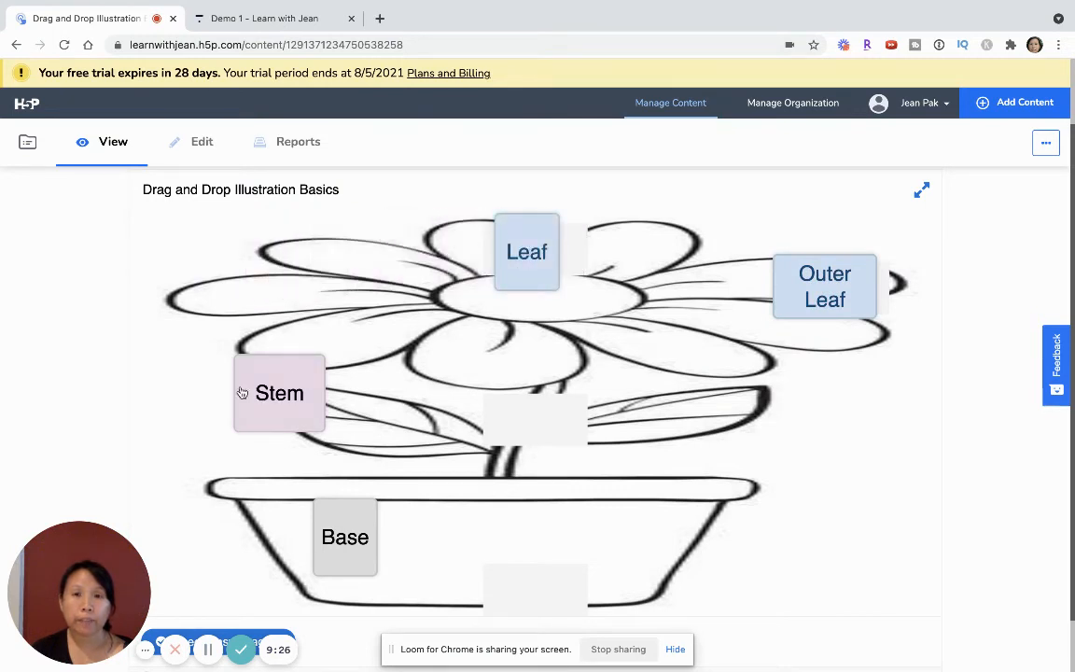
left_click_drag(240, 389, 513, 426)
left_click_drag(322, 521, 524, 586)
scroll(277, 439, "down", 2)
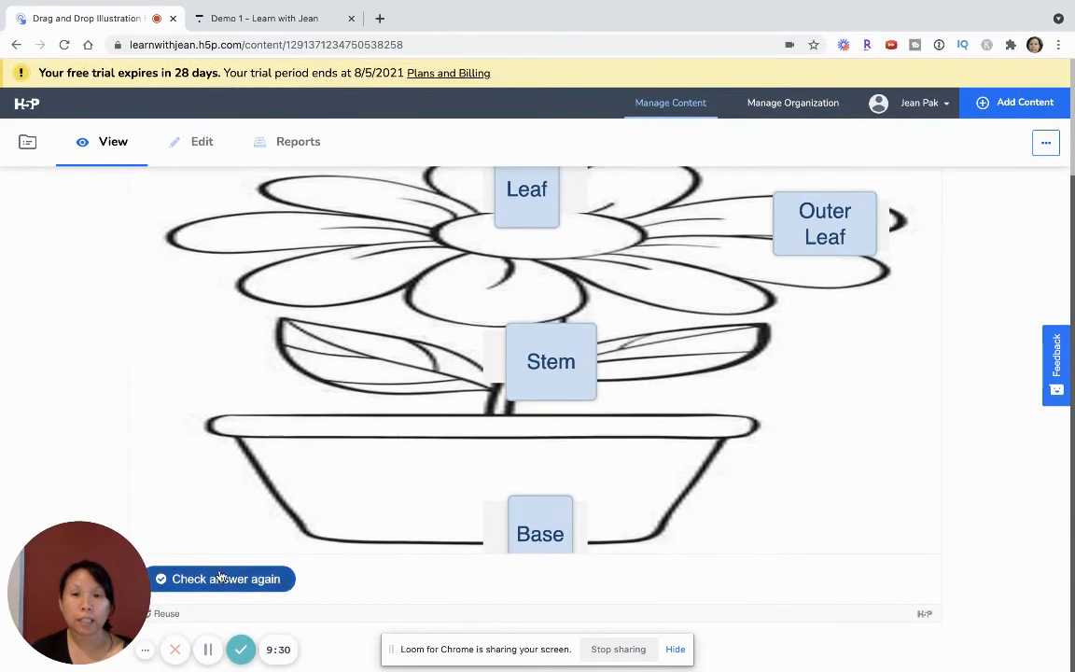
left_click(222, 574)
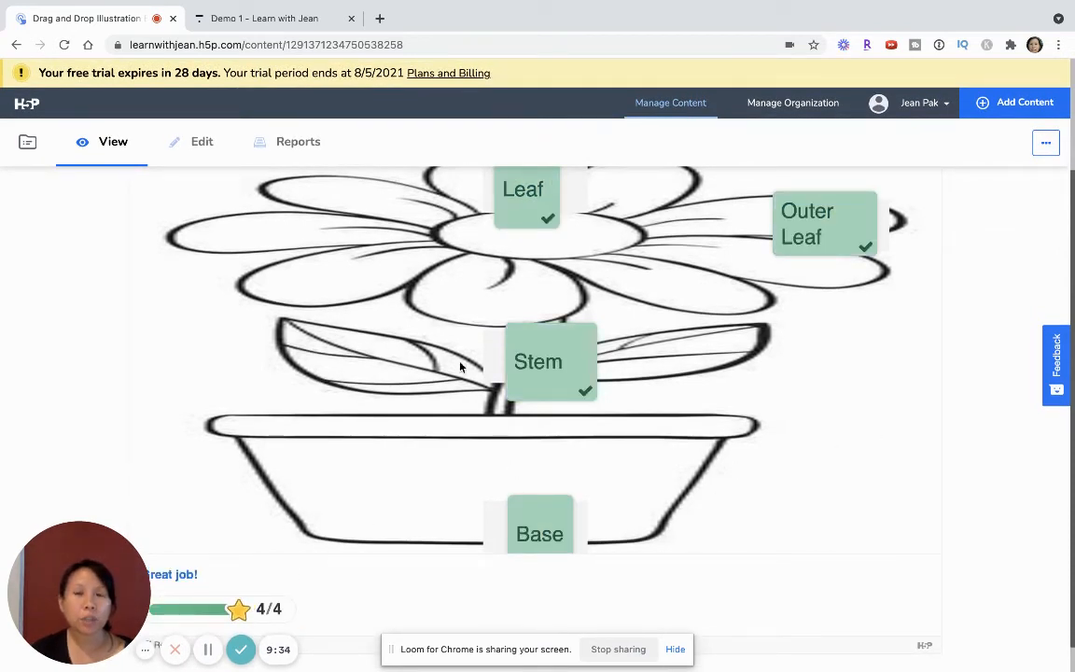
Reopen the activity for editing and go to its Task step
left_click(209, 153)
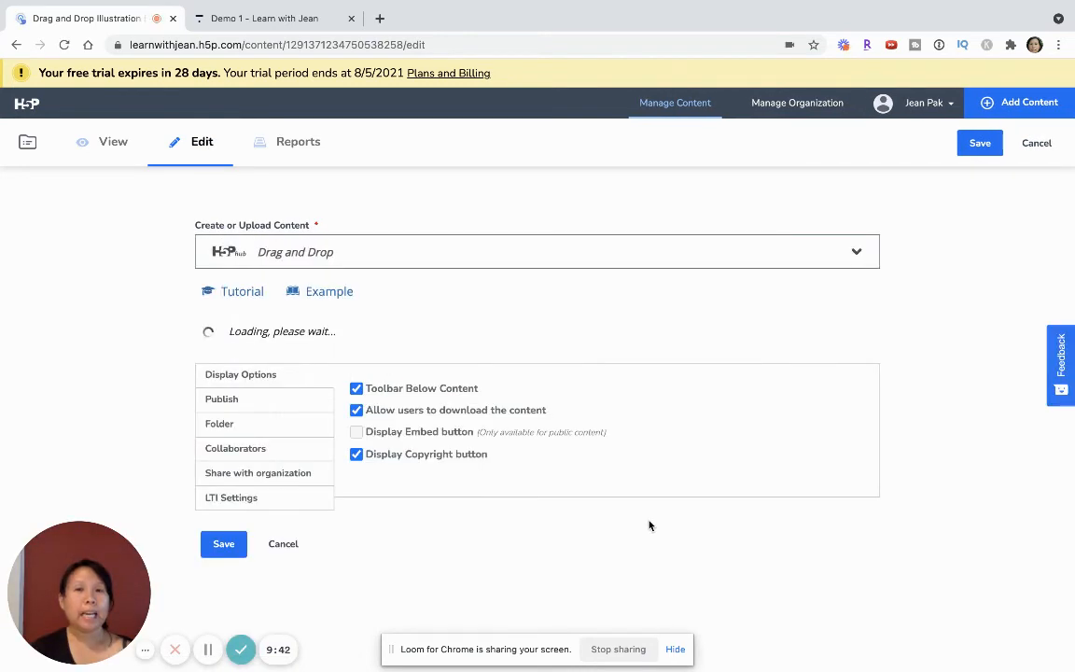
scroll(648, 523, "down", 3)
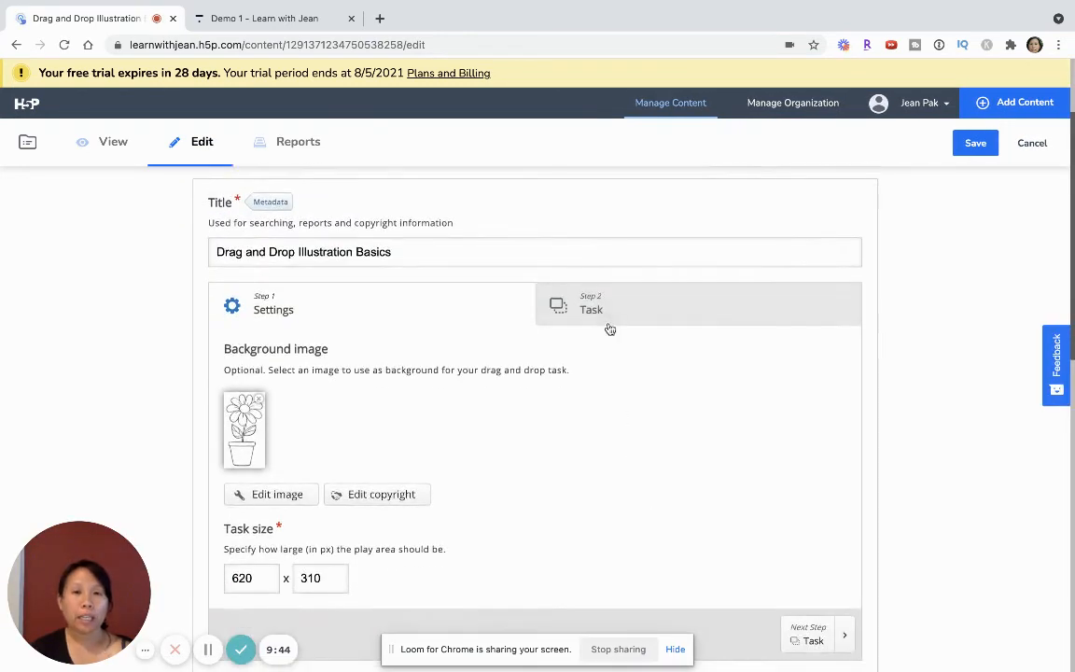
left_click(609, 329)
scroll(308, 372, "down", 1)
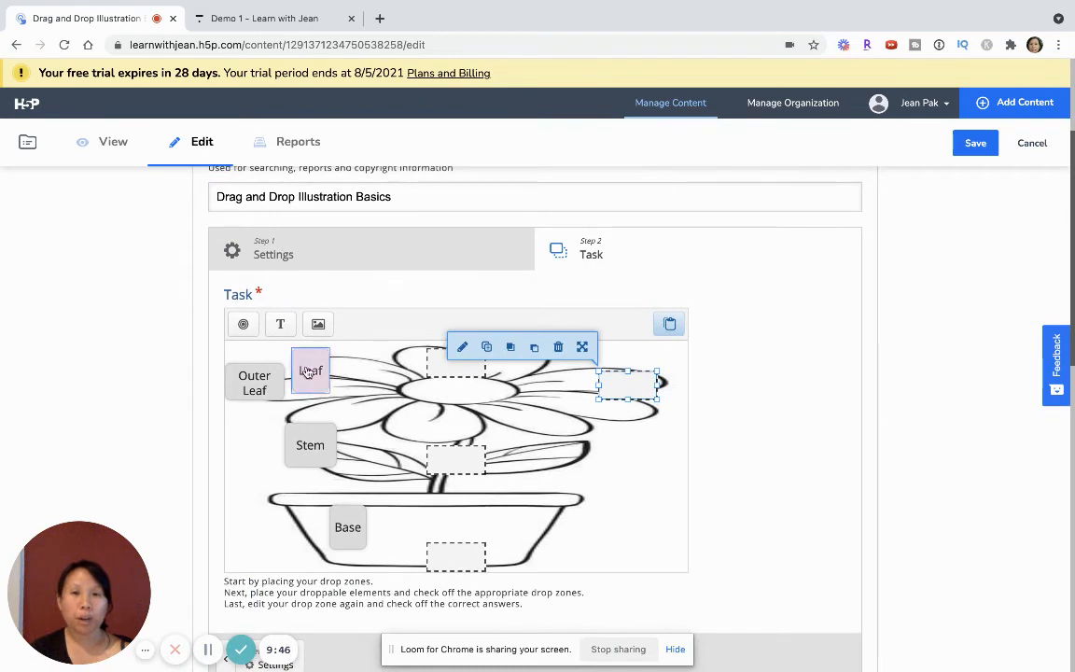
Stack the Leaf, Stem and Base labels beneath the Outer Leaf label, clear of the flower's centre
left_click_drag(310, 371, 262, 476)
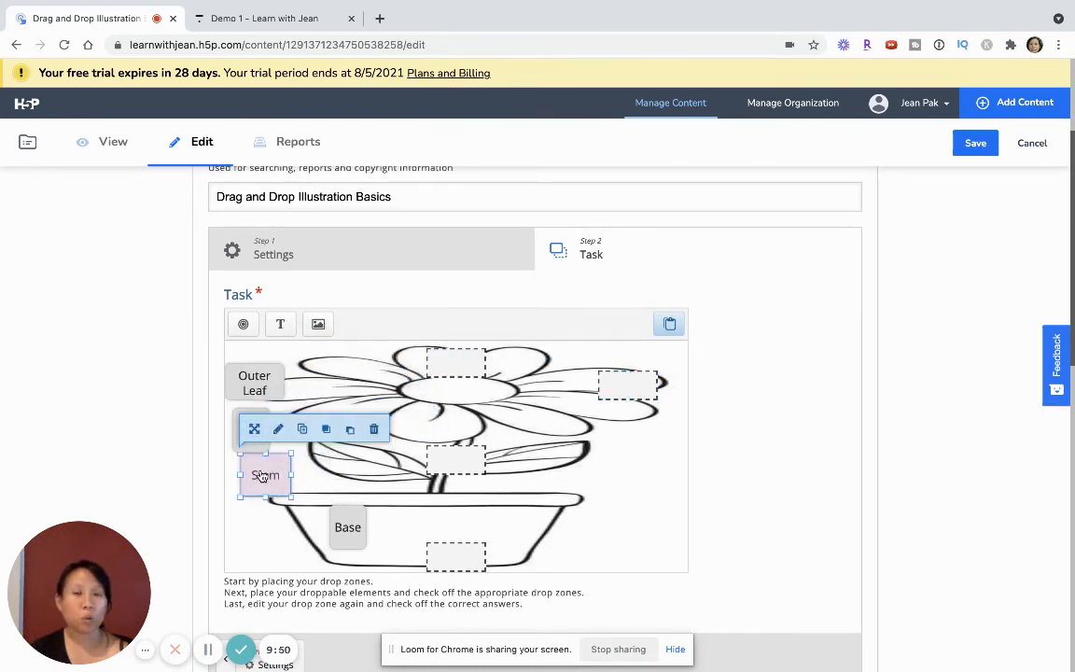
left_click_drag(348, 526, 273, 528)
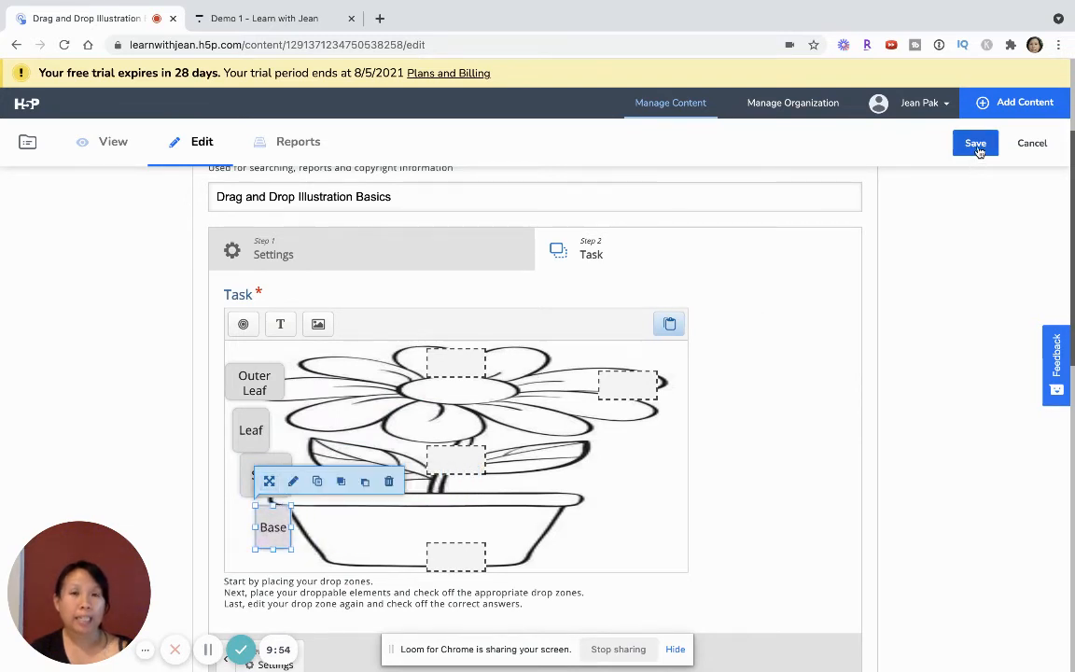
Open the settings of the drop zone on the flower's upper petal to check its correct element, and save the activity
left_click(457, 365)
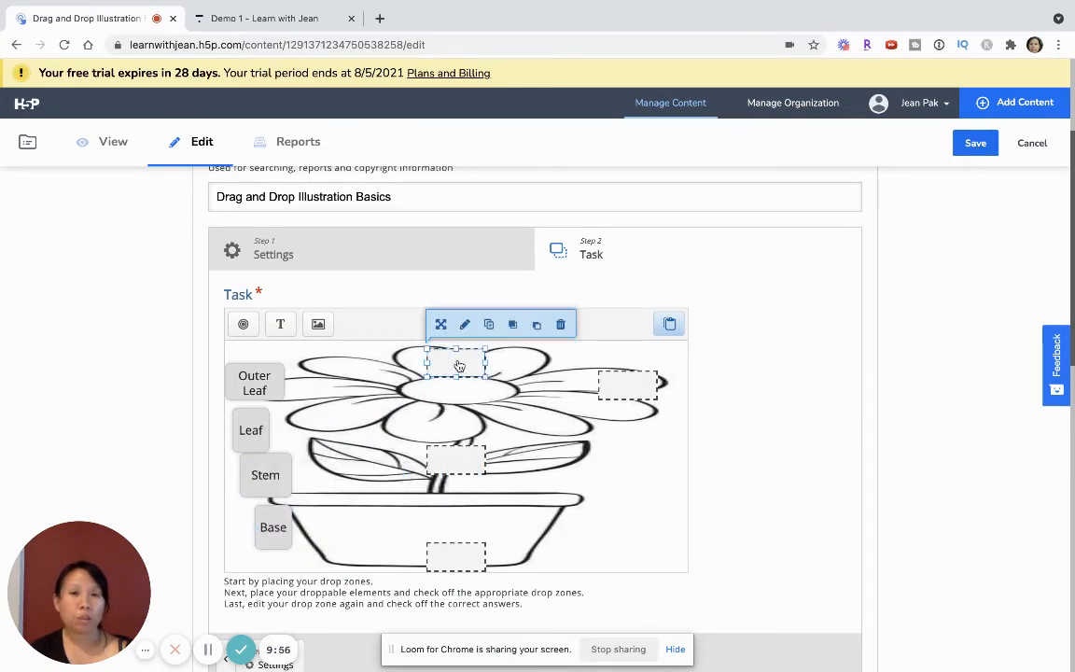
left_click(466, 327)
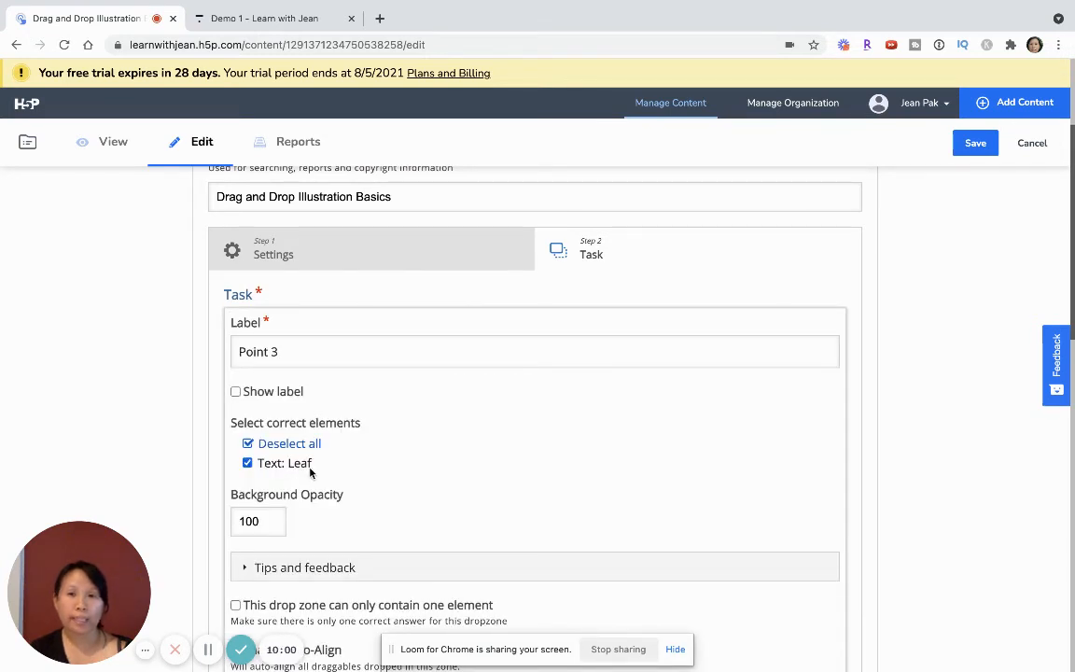
left_click(977, 146)
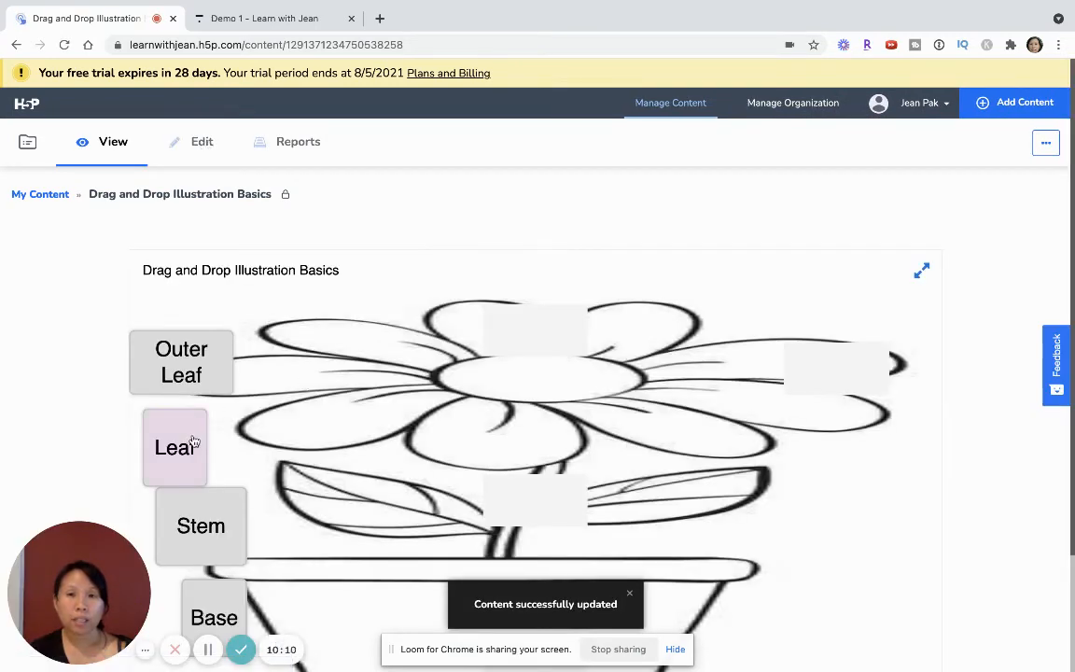
Test the saved activity by placing only the Leaf label on the upper petal's drop zone, check the answer and review the feedback
left_click_drag(192, 440, 564, 319)
scroll(435, 401, "down", 2)
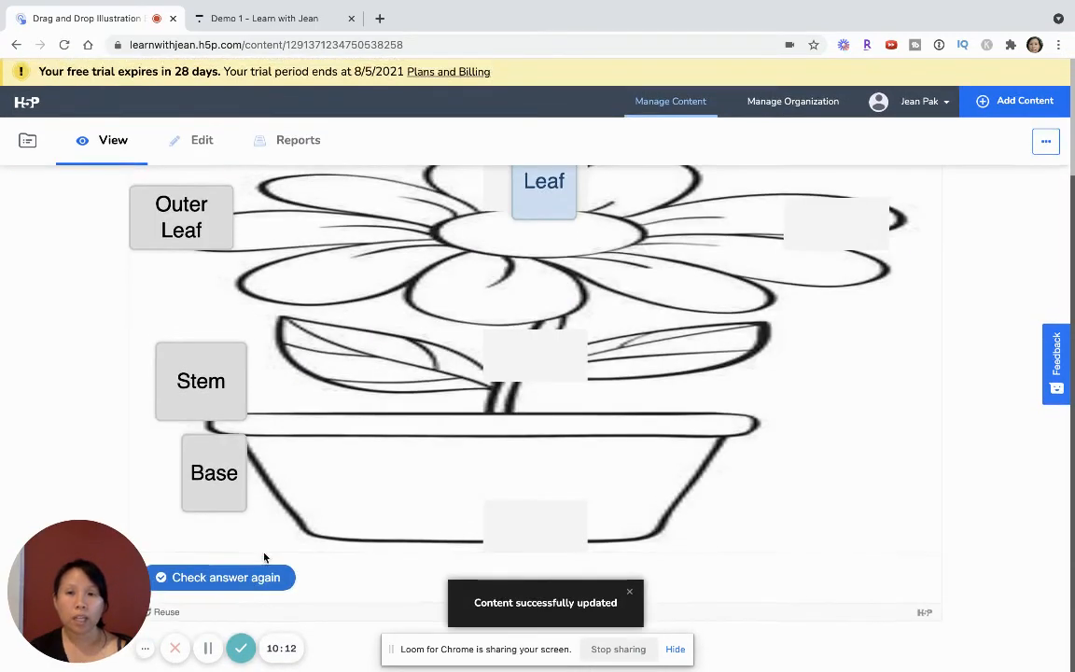
left_click(221, 576)
scroll(509, 443, "up", 1)
scroll(509, 443, "up", 2)
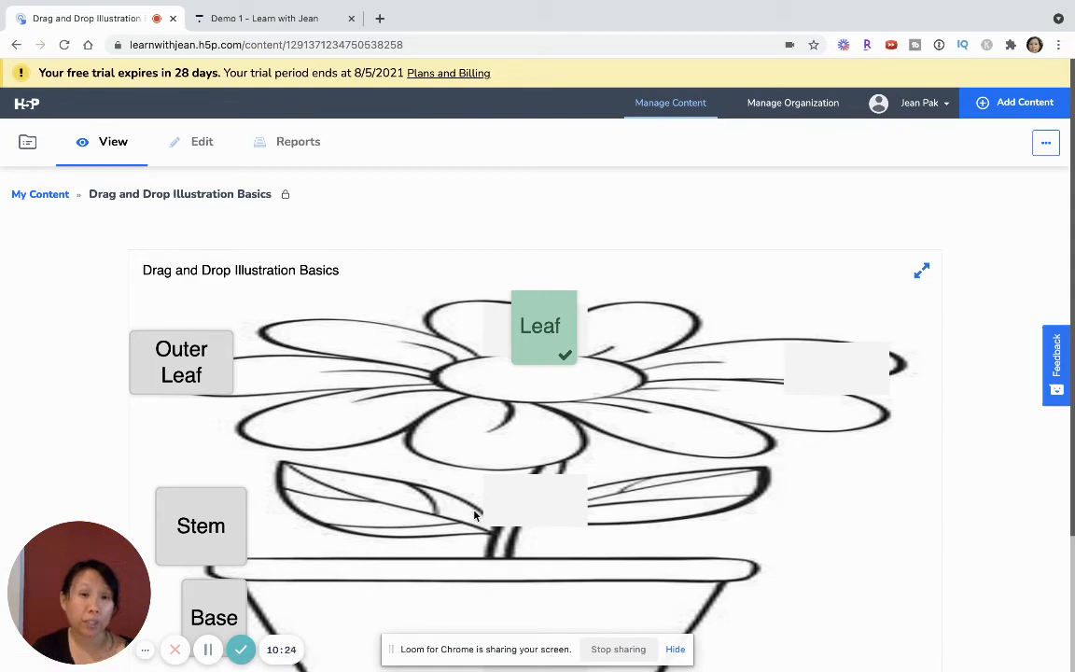
scroll(476, 504, "down", 3)
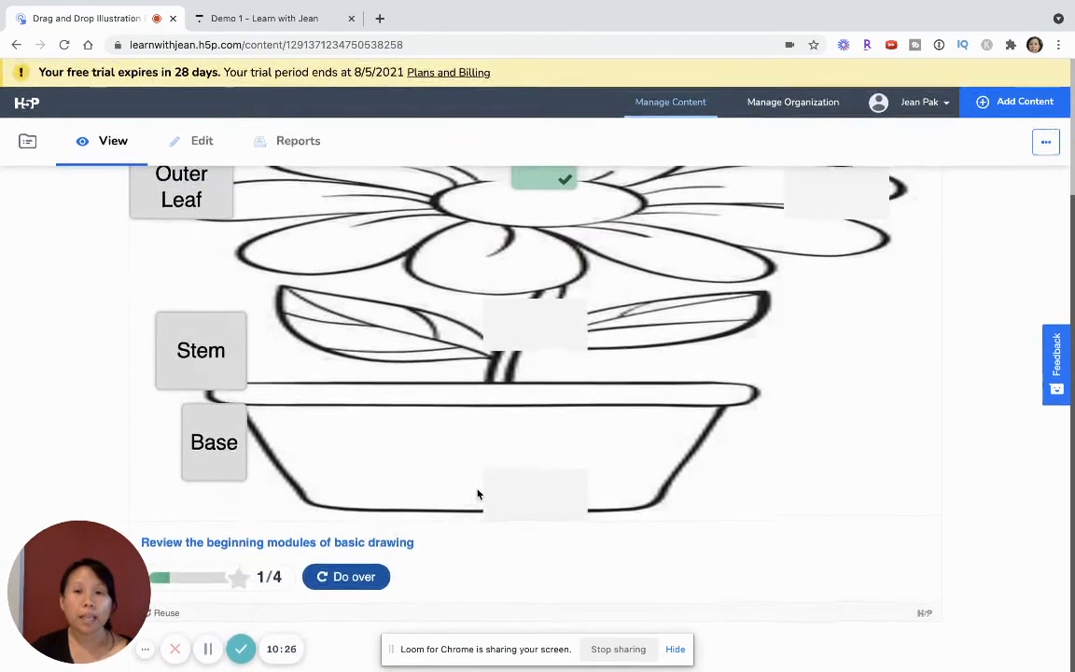
scroll(477, 495, "up", 3)
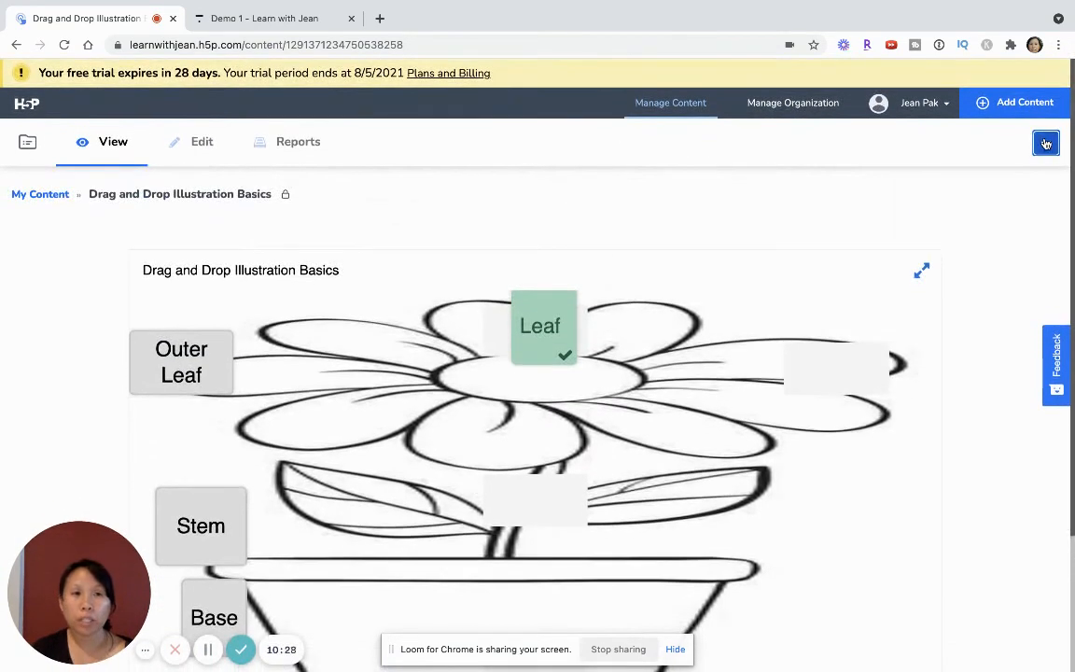
Open the activity's publishing options and update its status as Protected
left_click(1047, 143)
left_click(1005, 171)
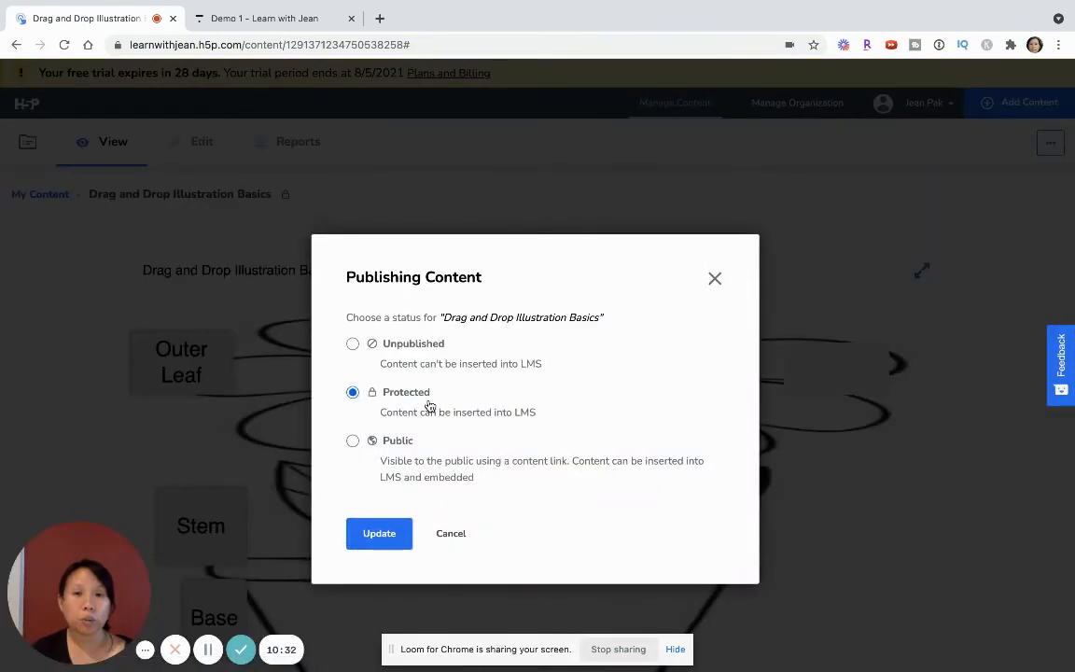
left_click(377, 537)
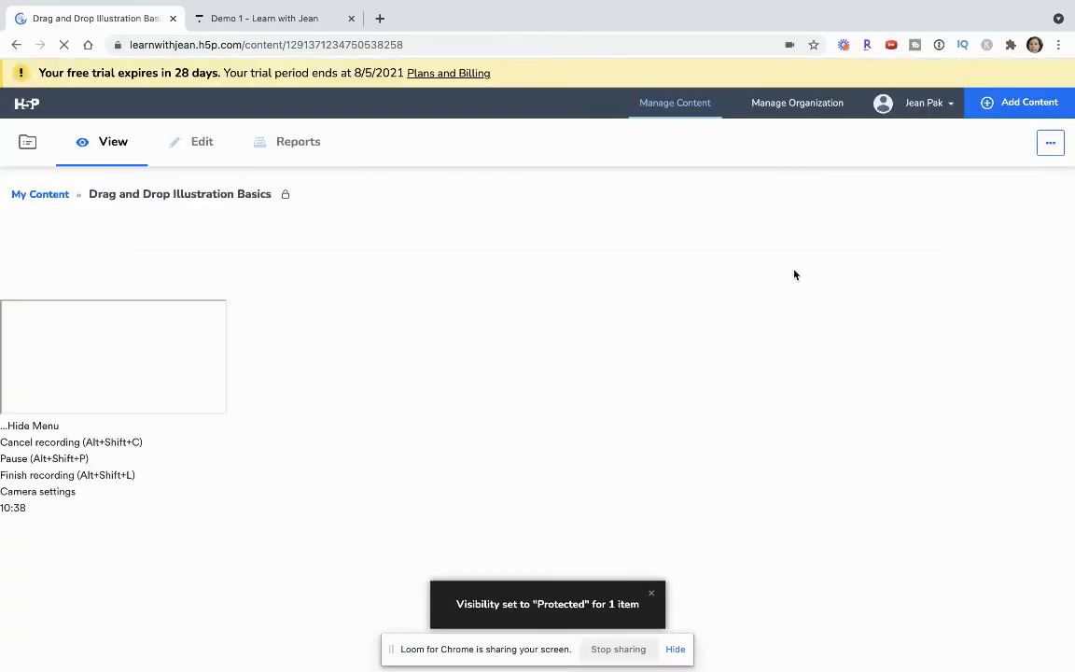
Reopen the publishing options, choose the Public status and display the embed code
left_click(1046, 146)
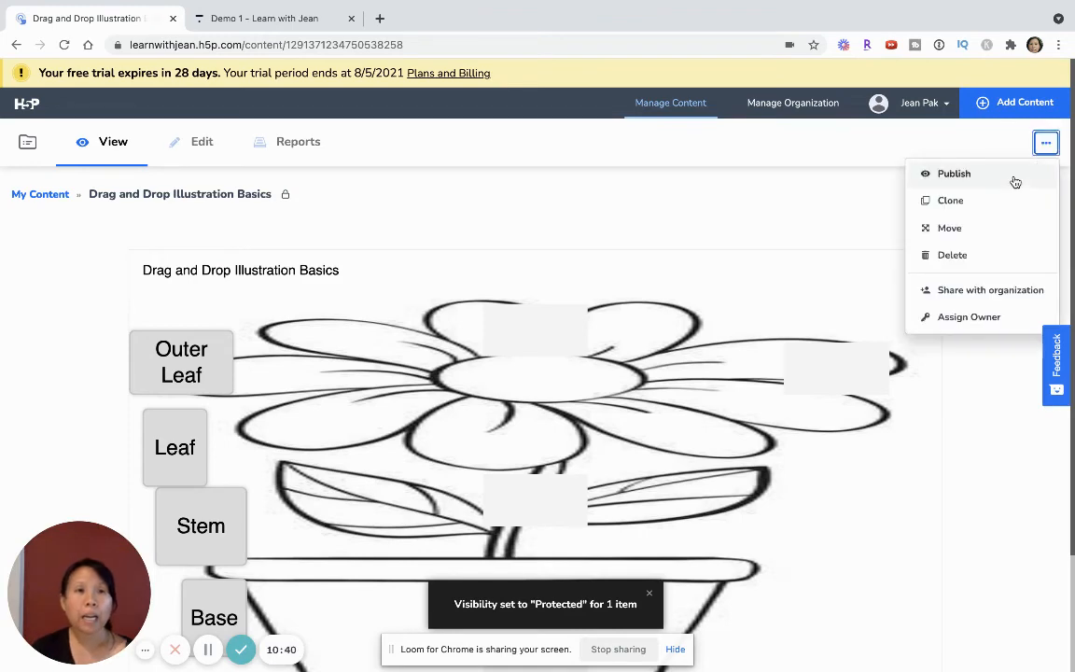
left_click(1013, 178)
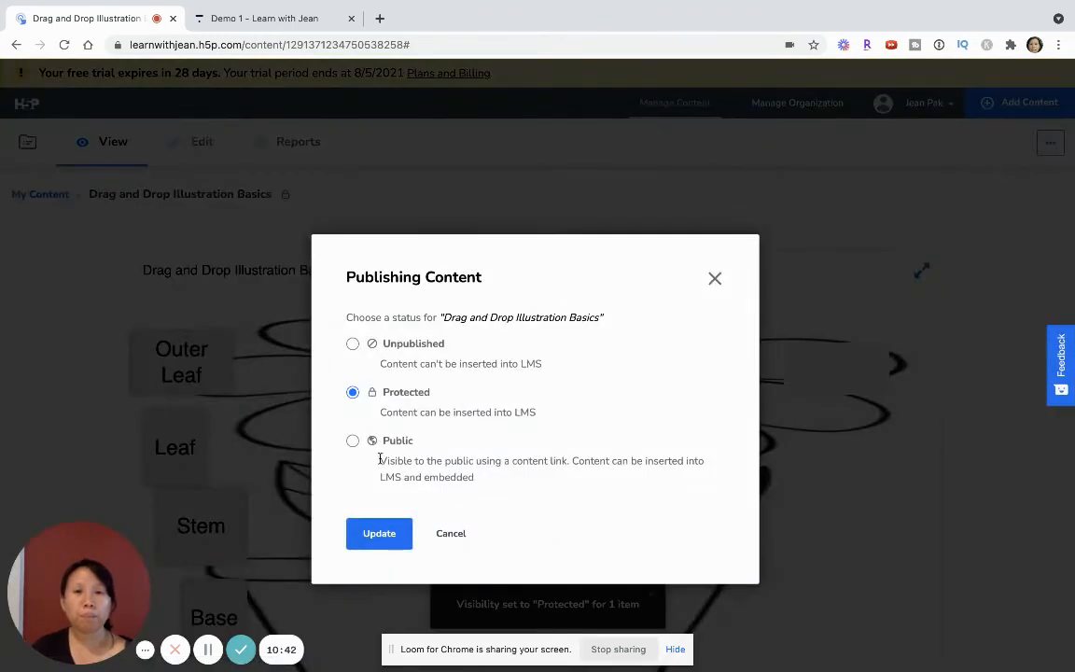
left_click(352, 441)
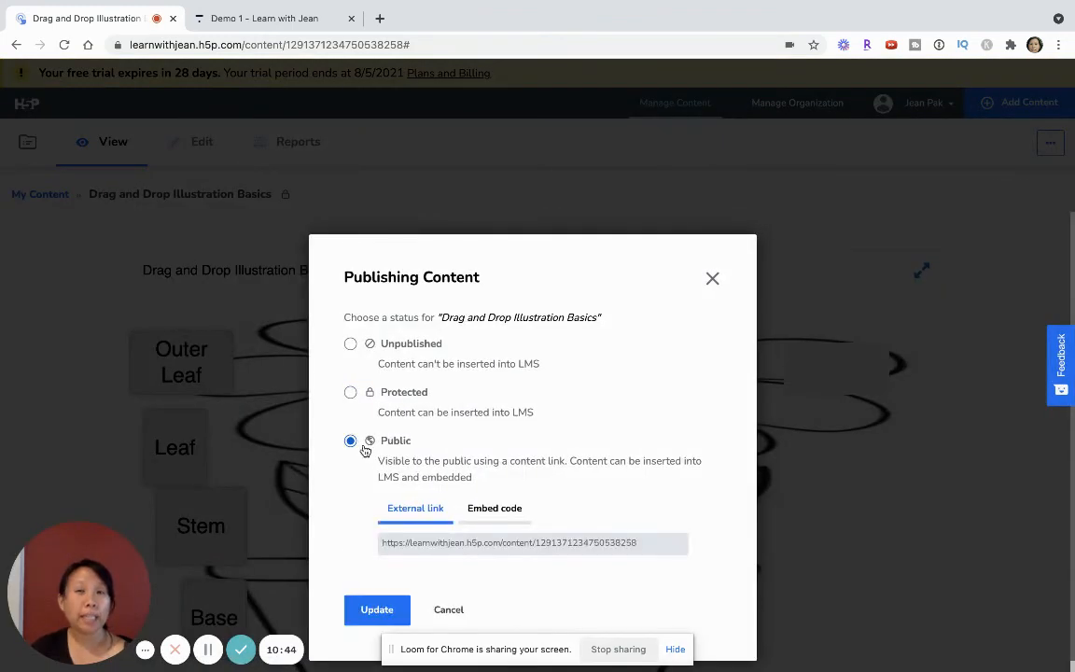
left_click(509, 510)
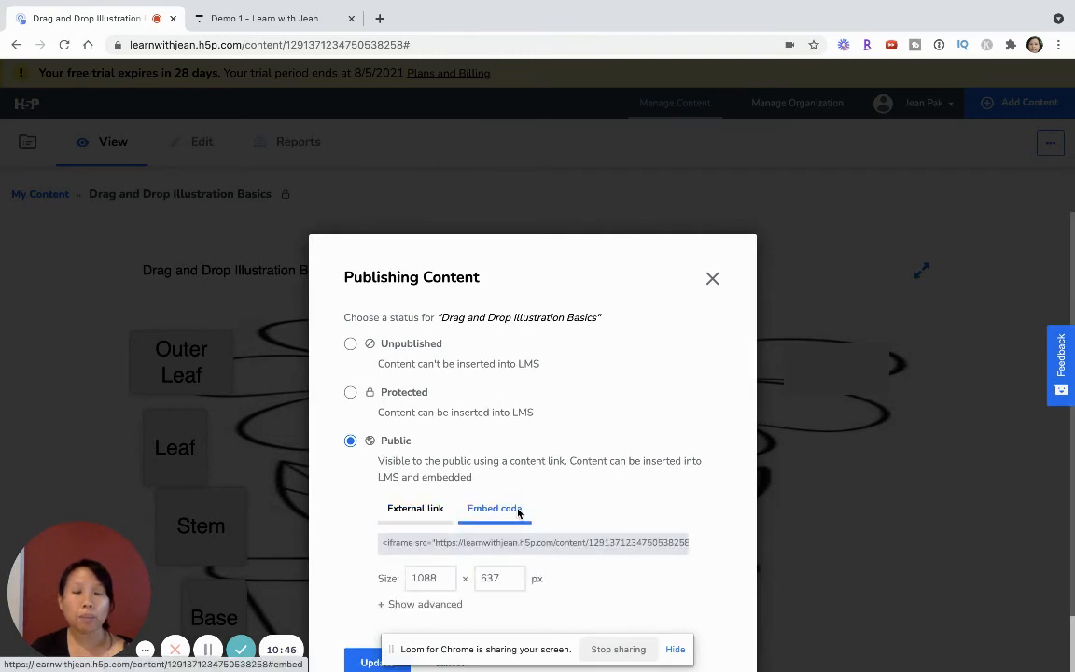
scroll(512, 420, "down", 2)
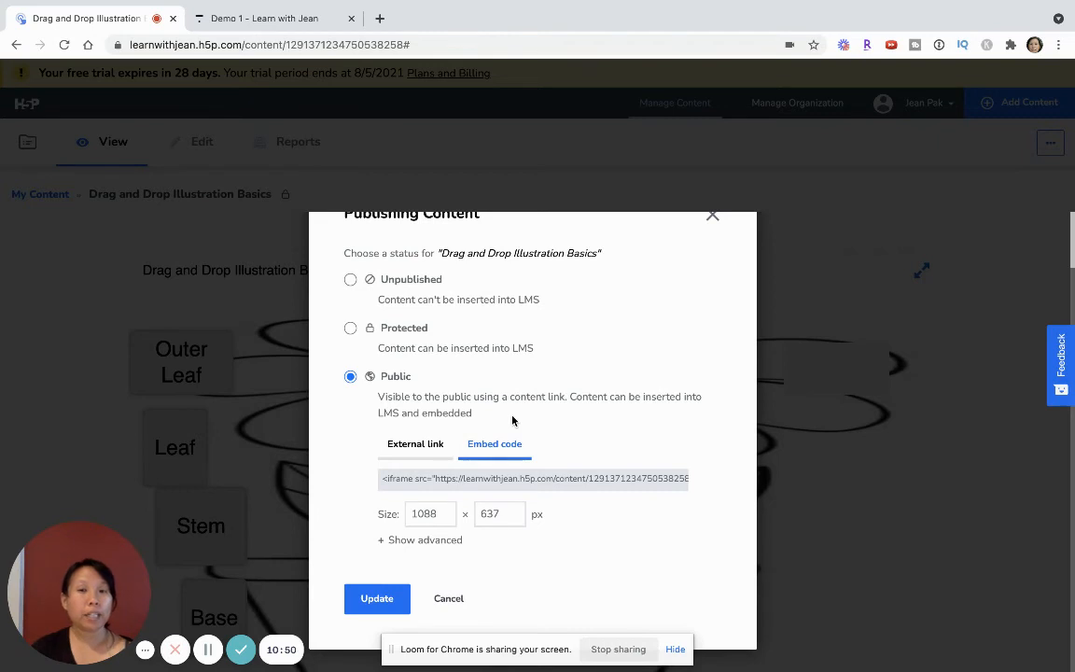
Look over the embed size fields and copy the activity's full embed code
left_click(497, 477)
key("ctrl+c")
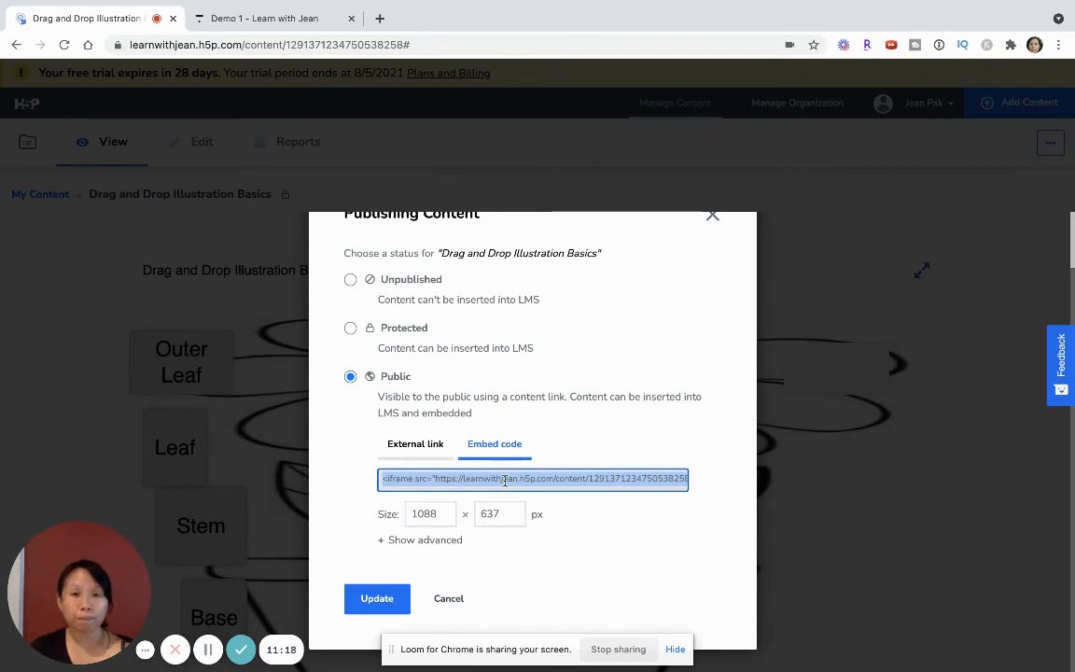
left_click(445, 518)
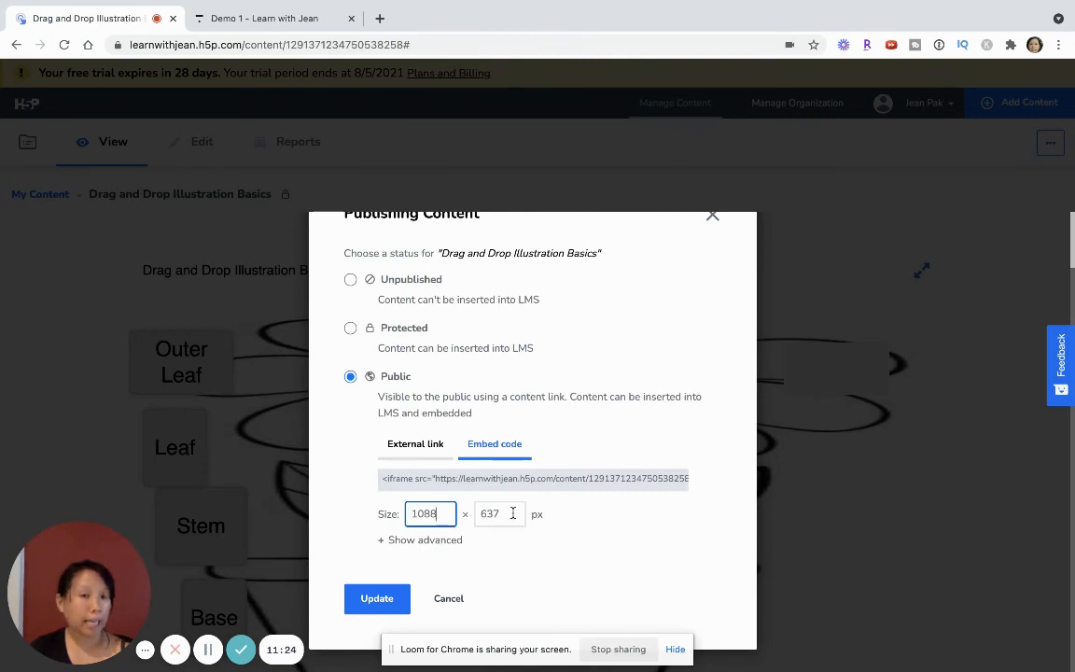
left_click_drag(512, 513, 489, 513)
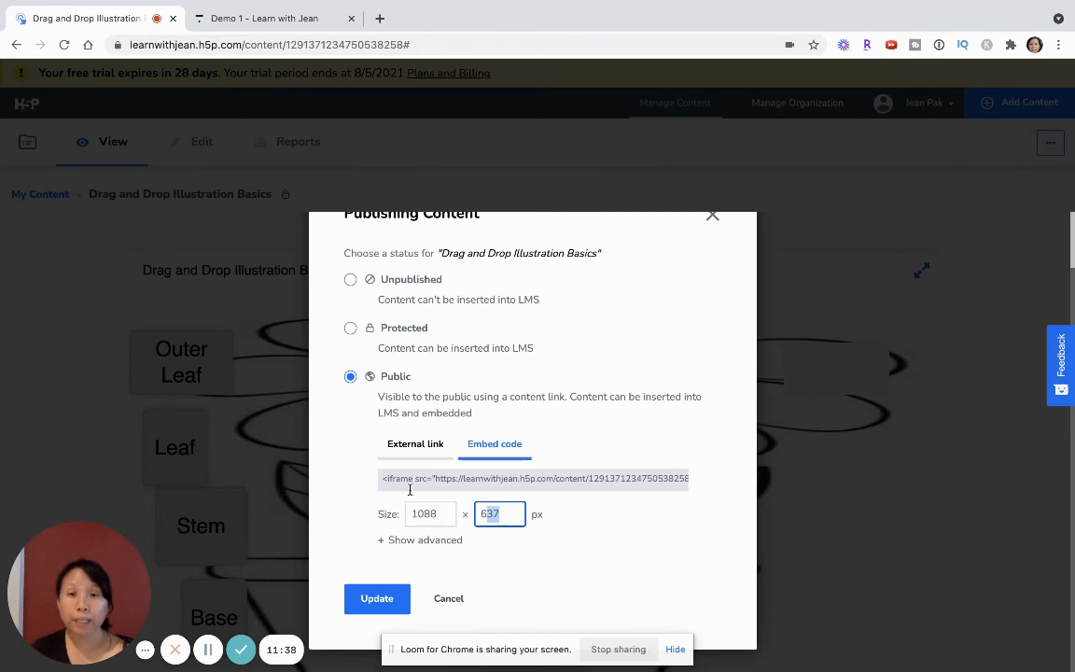
left_click(484, 478)
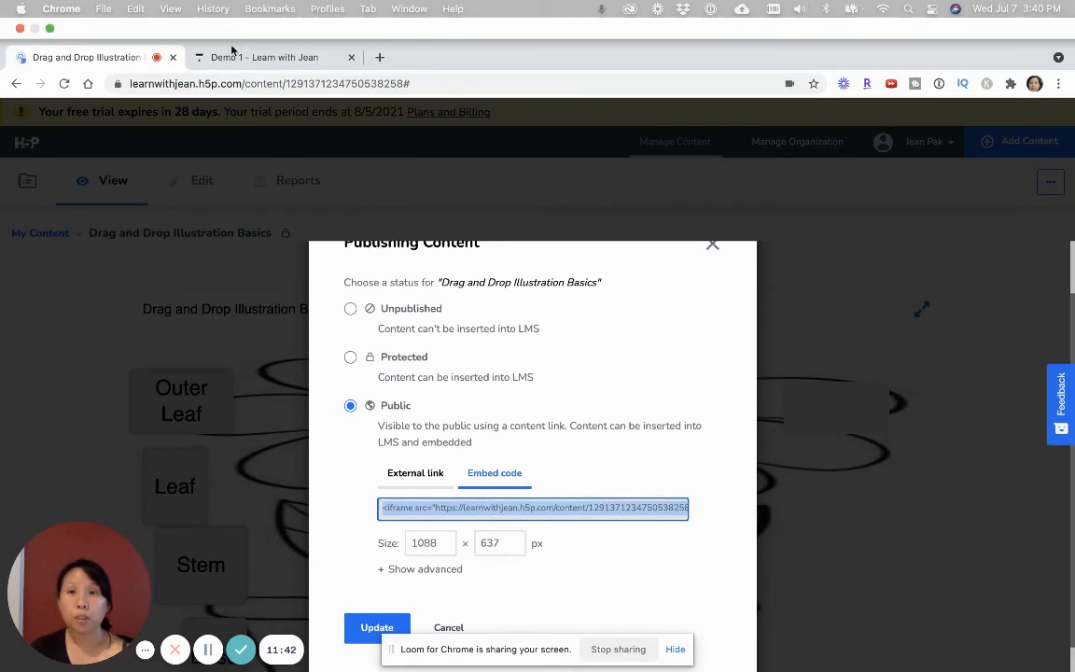
Switch to the Demo 1 course in Thinkific and add a Multimedia lesson at the end of Chapter 1
left_click(231, 17)
scroll(165, 488, "down", 3)
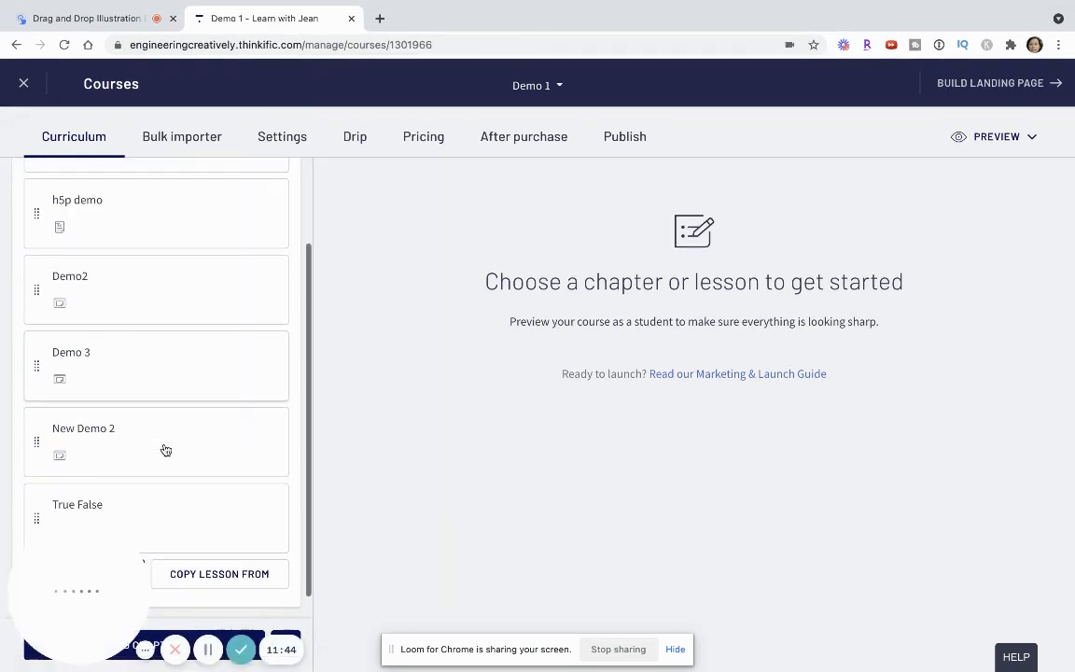
scroll(154, 502, "down", 2)
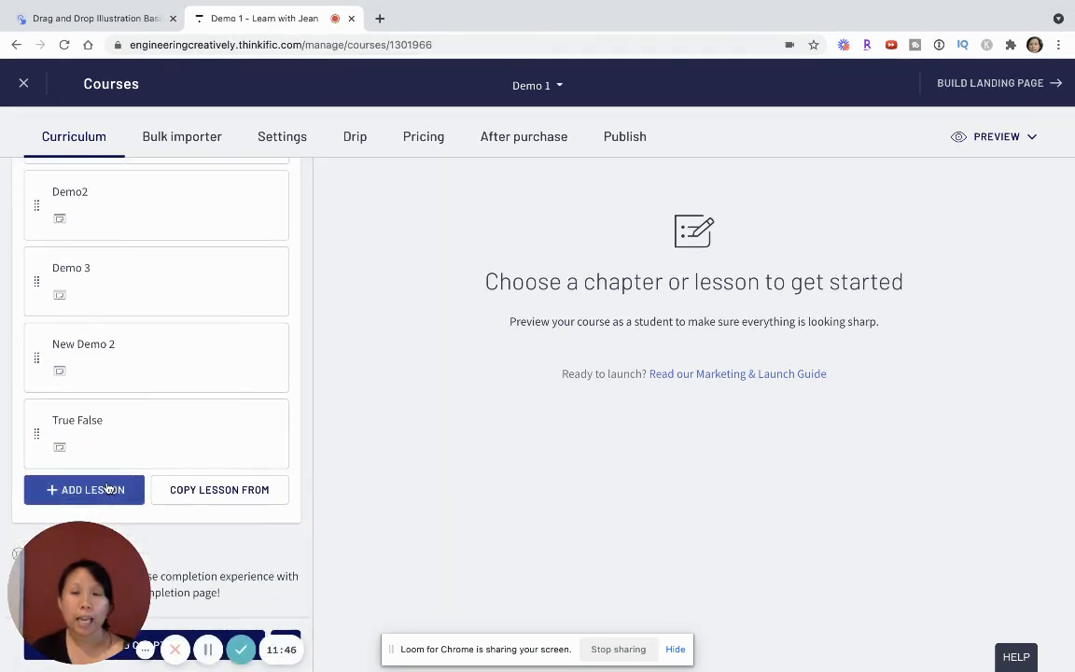
left_click(113, 490)
scroll(192, 481, "down", 3)
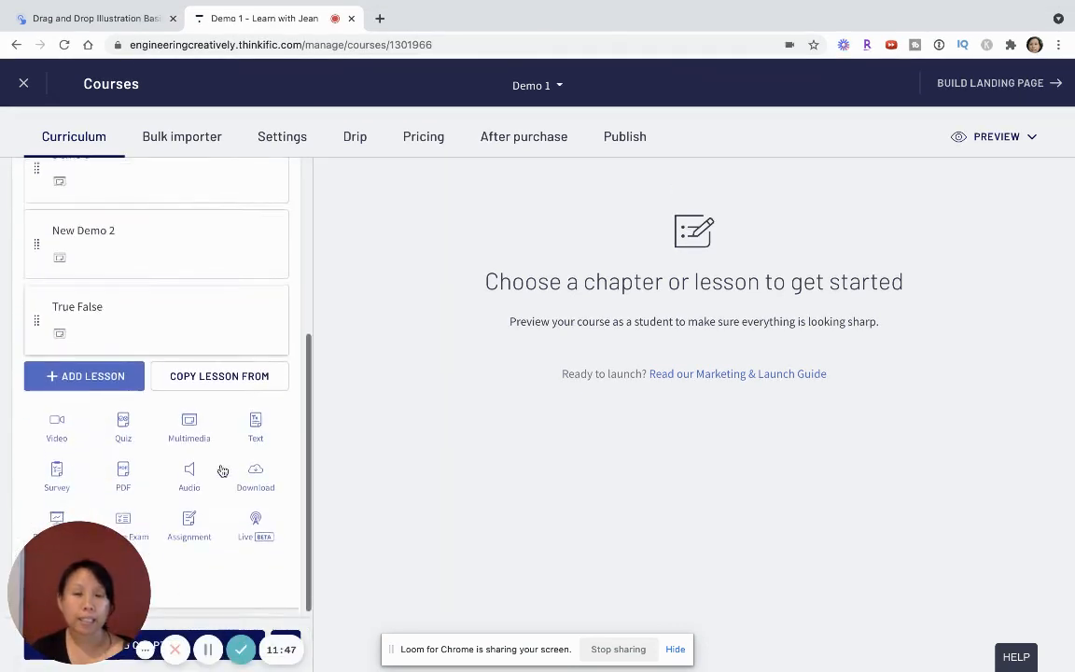
left_click(210, 418)
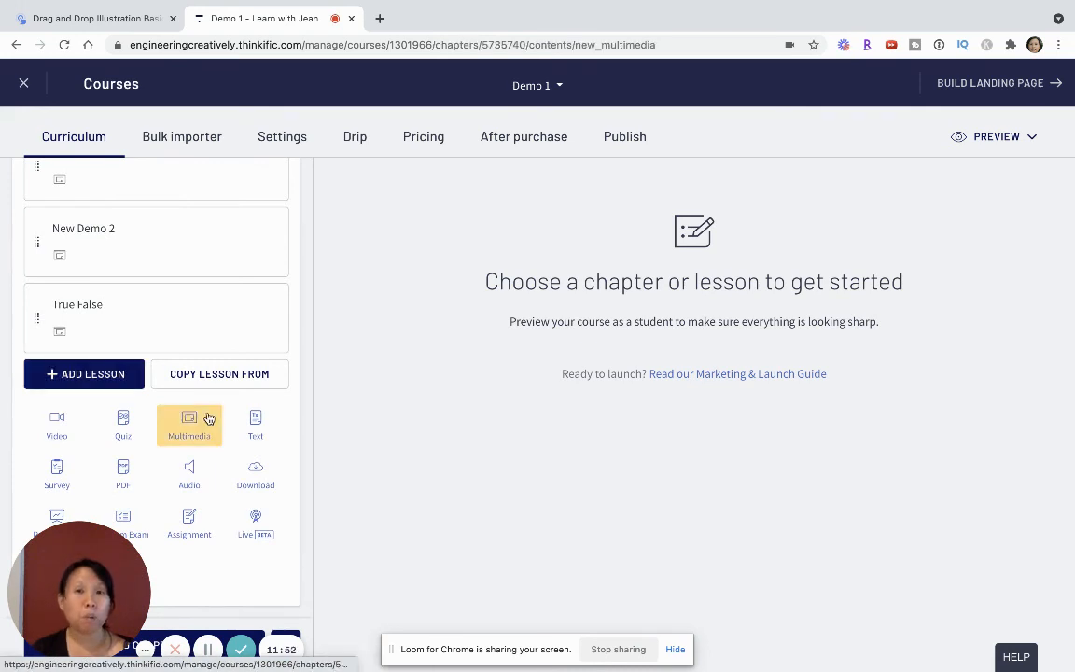
Title the new multimedia lesson "Drag & Drop"
left_click(444, 286)
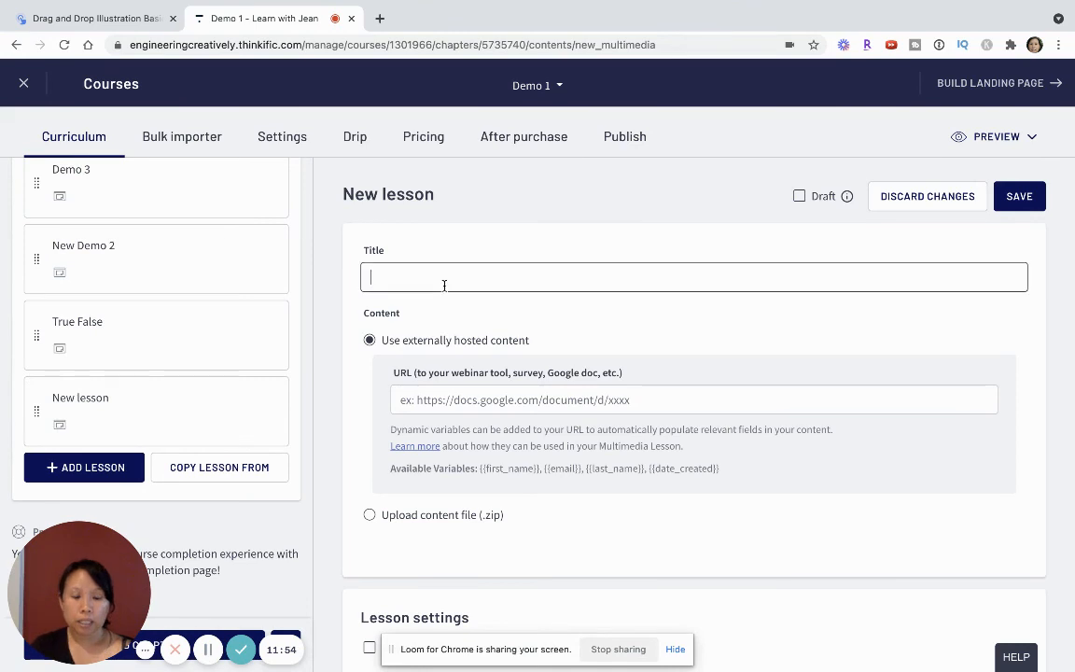
type("Drag 7")
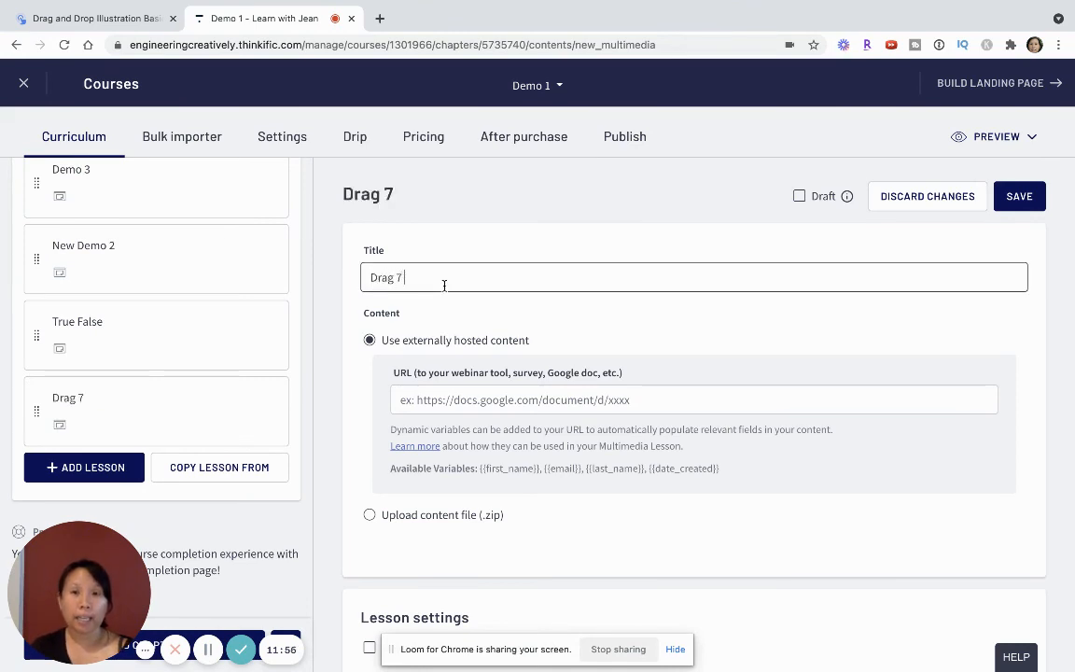
key("BackSpace")
type("& Drop")
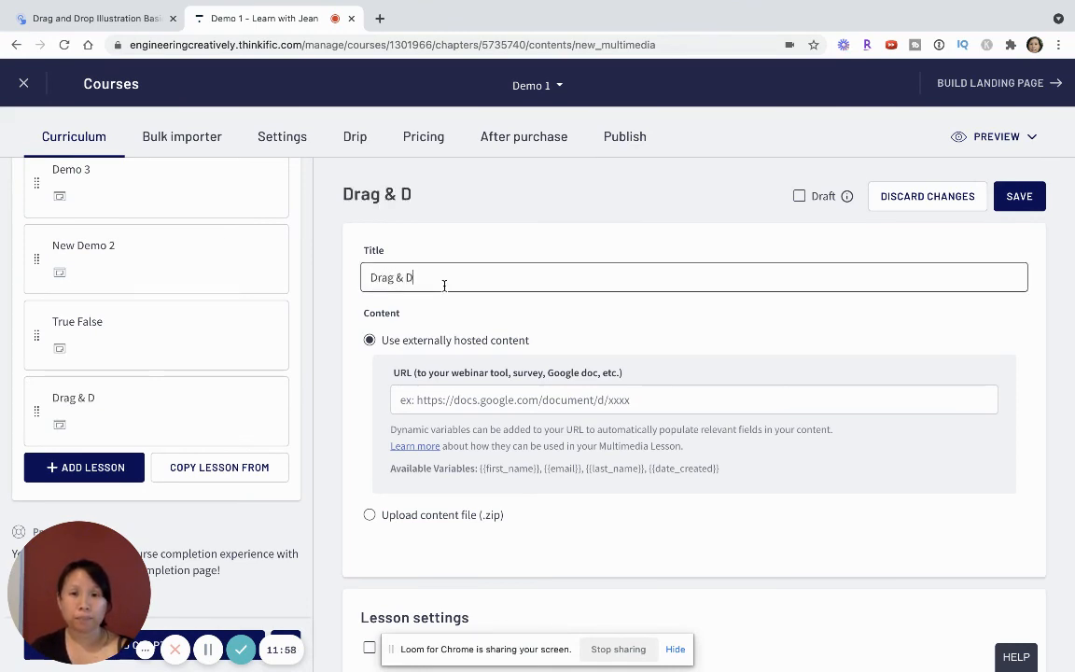
left_click(537, 400)
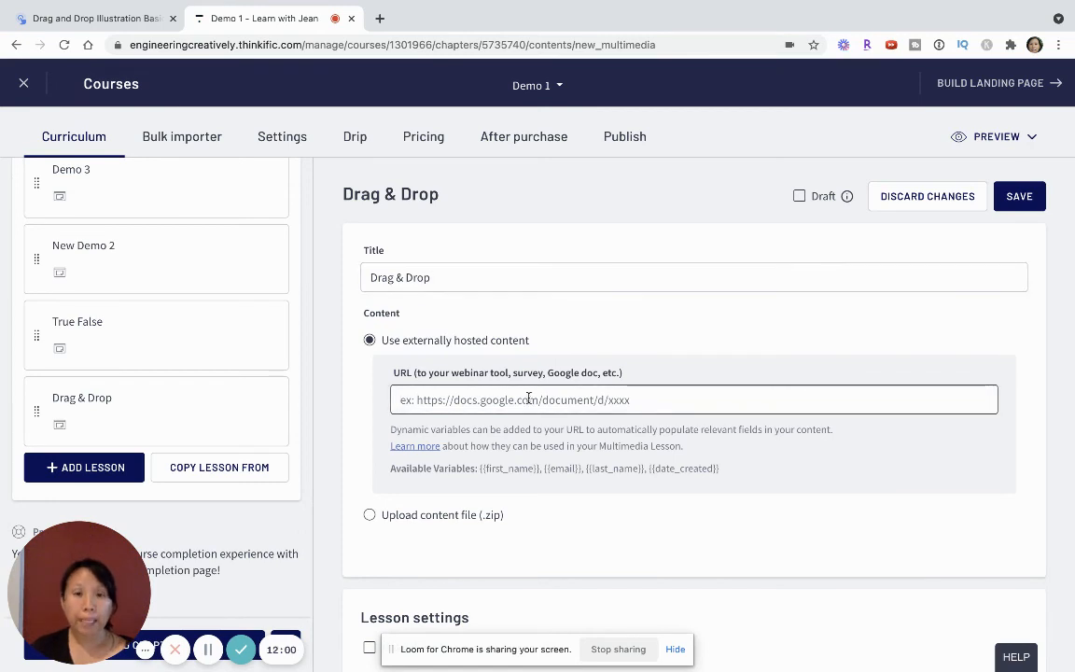
key("super+v")
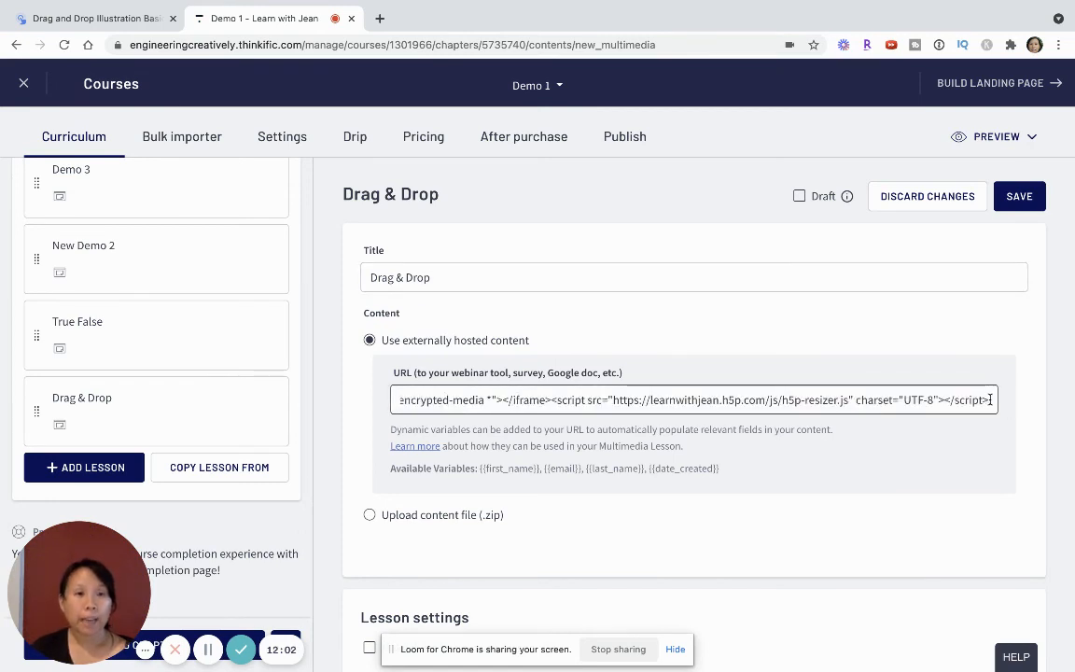
left_click_drag(991, 400, 291, 401)
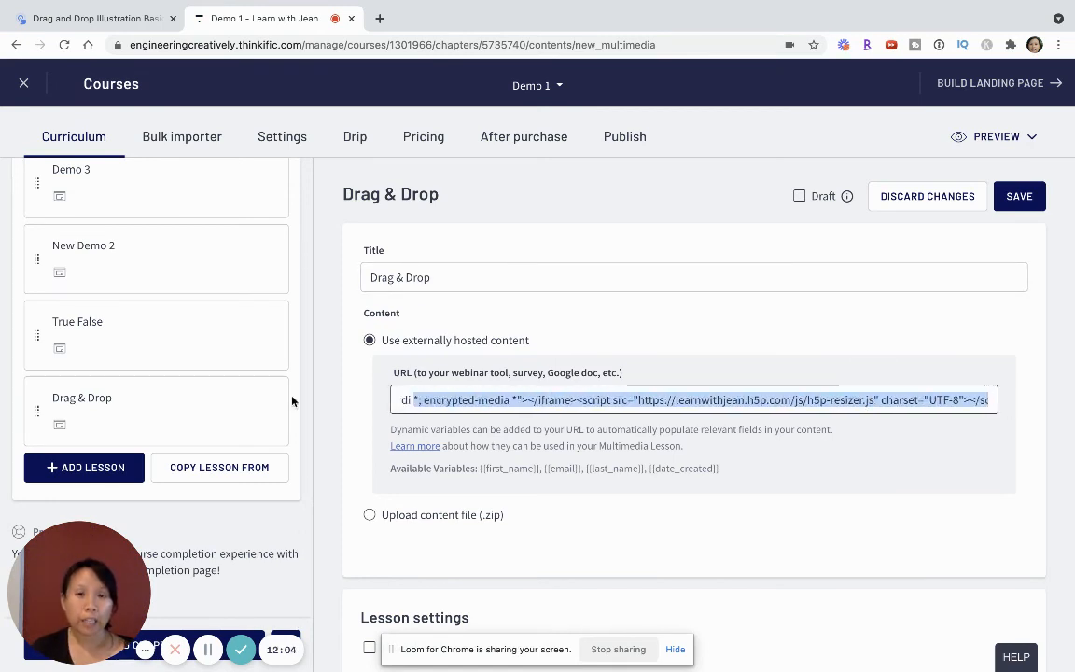
left_click(434, 408)
left_click_drag(434, 408, 826, 401)
key("BackSpace")
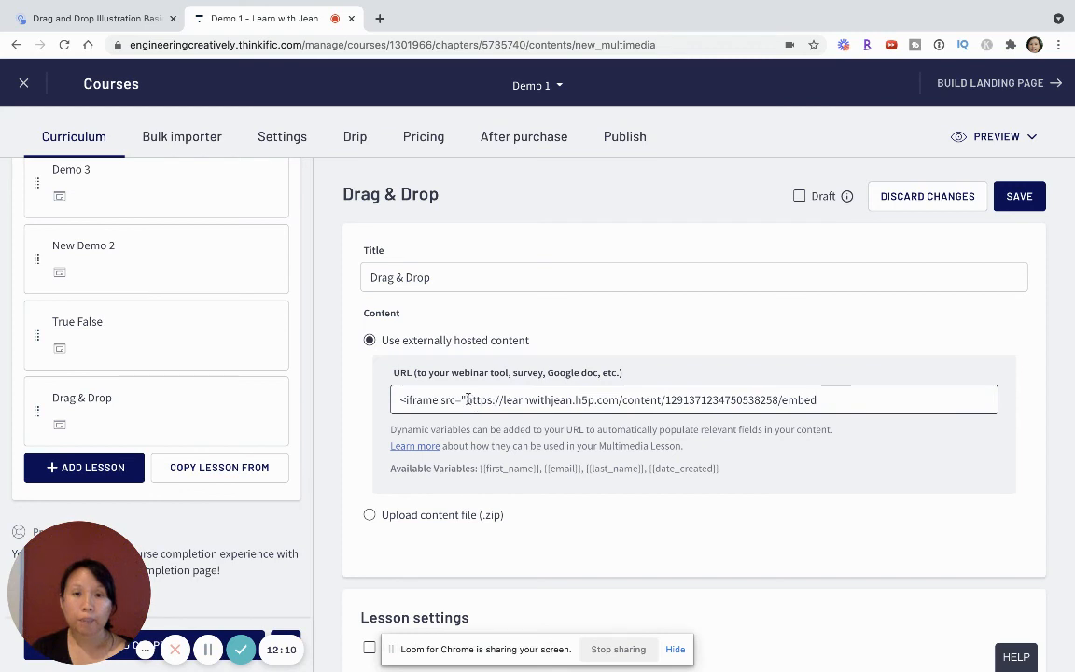
left_click_drag(466, 399, 360, 403)
key("BackSpace")
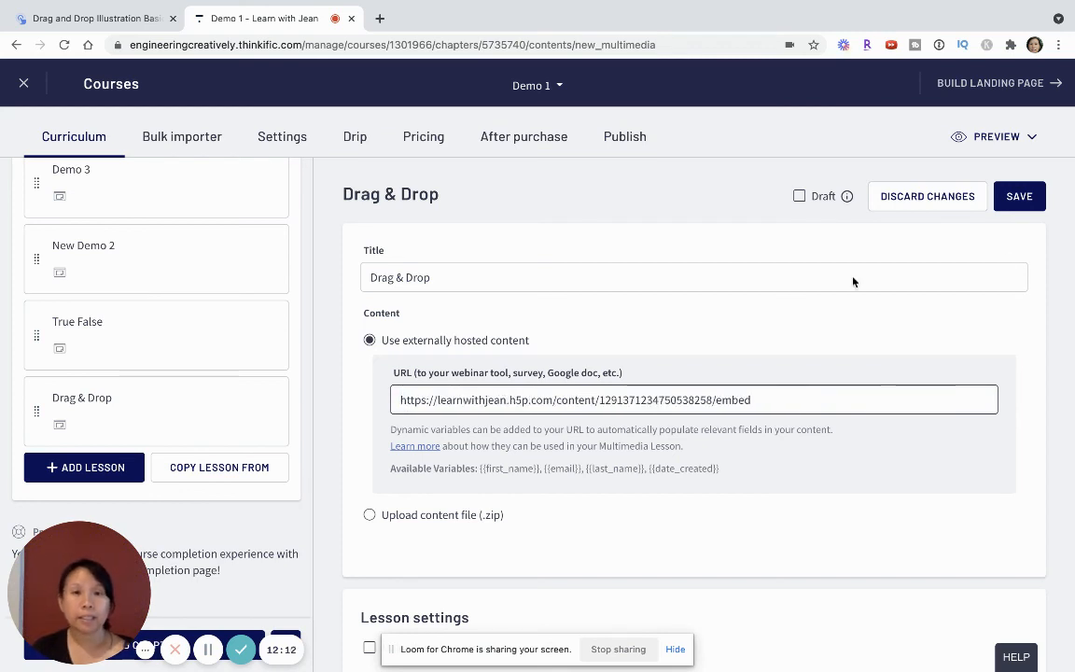
left_click(1019, 198)
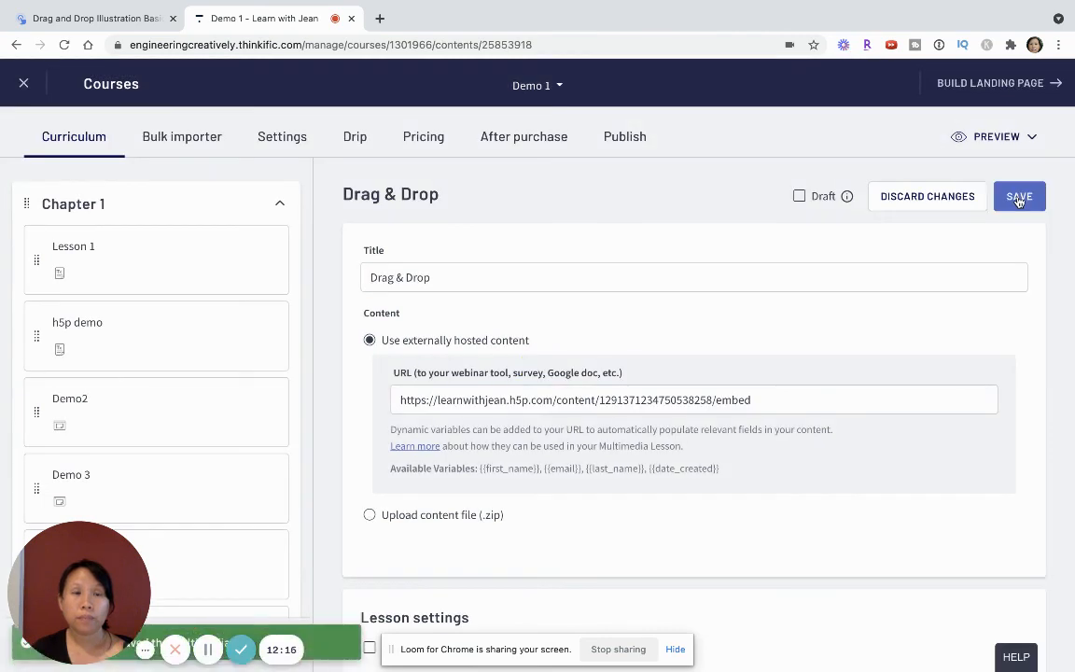
Preview the Demo 1 course as an enrolled student
left_click(1012, 137)
left_click(929, 235)
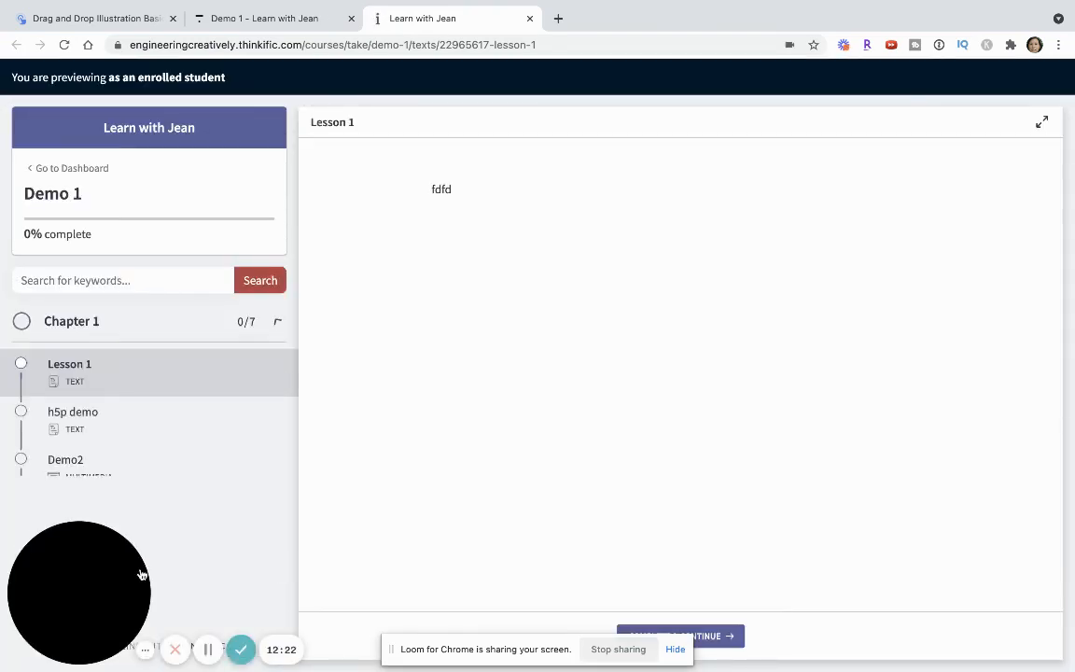
left_click_drag(89, 575, 677, 487)
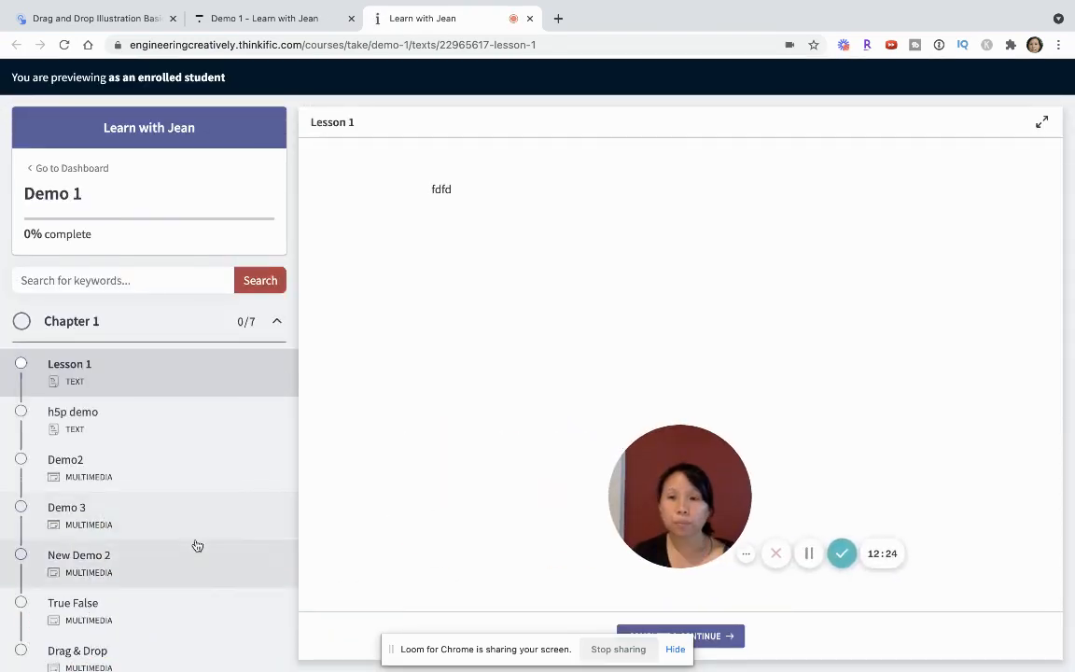
Open the Drag & Drop lesson in the student preview to check its content, and close the preview
scroll(113, 564, "down", 2)
left_click(80, 581)
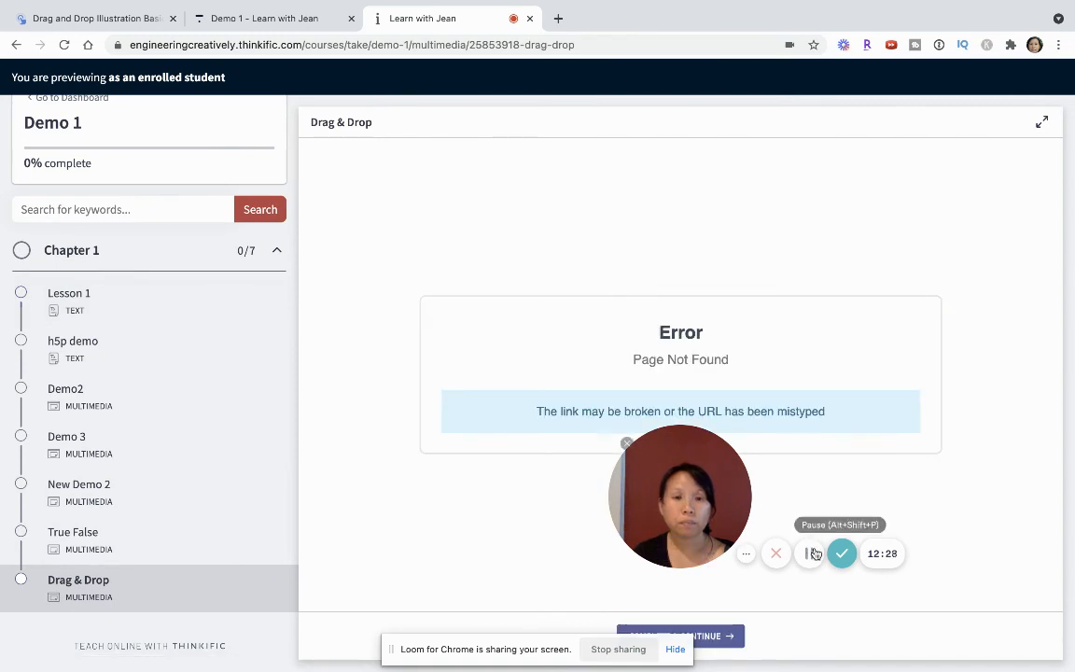
key("ctrl+w")
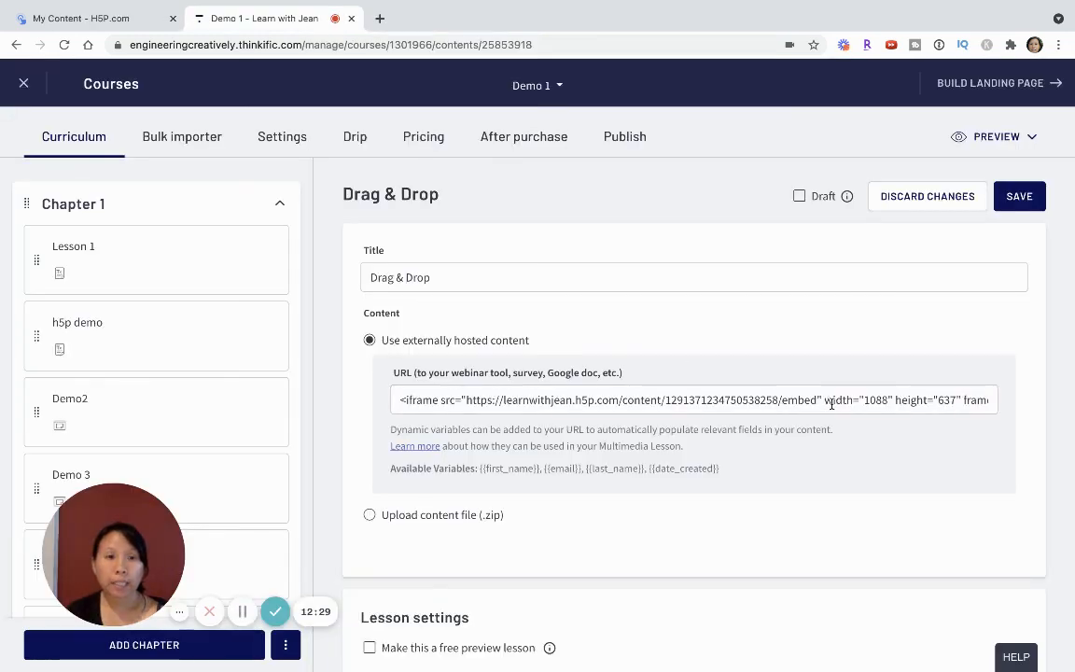
left_click_drag(826, 400, 1061, 400)
key("BackSpace")
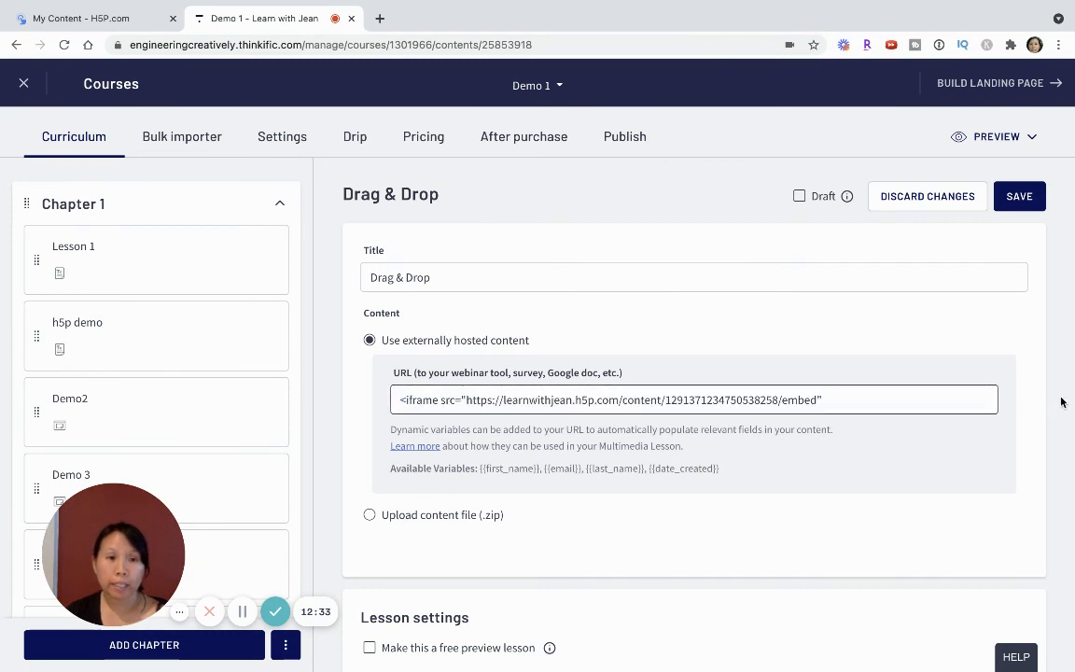
key("BackSpace")
key("BackSpace")
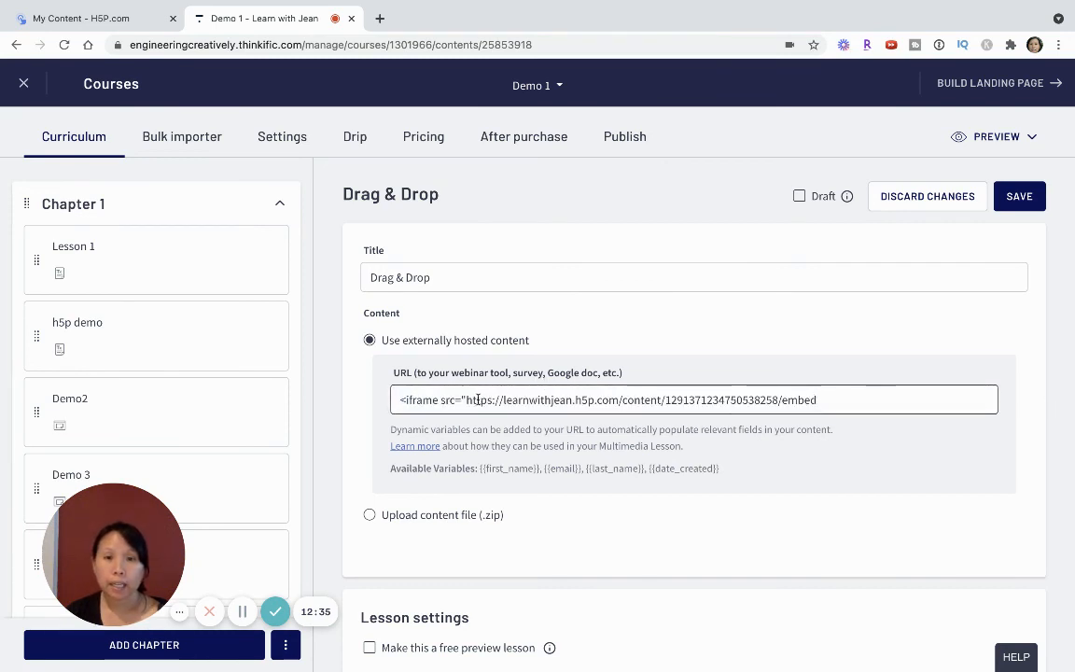
left_click_drag(467, 400, 384, 400)
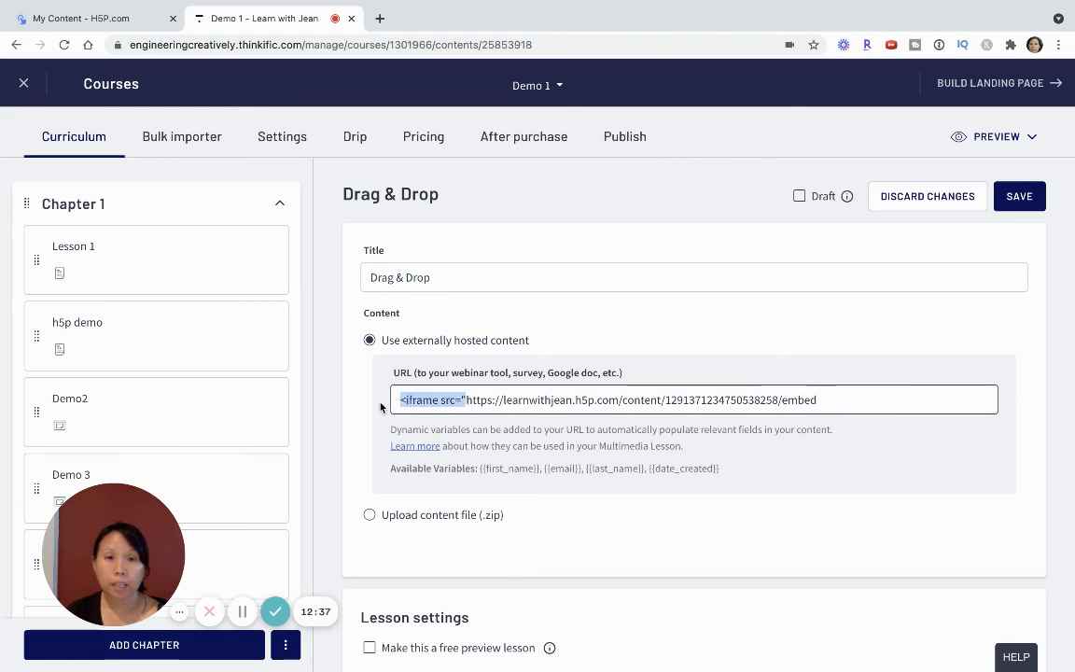
key("BackSpace")
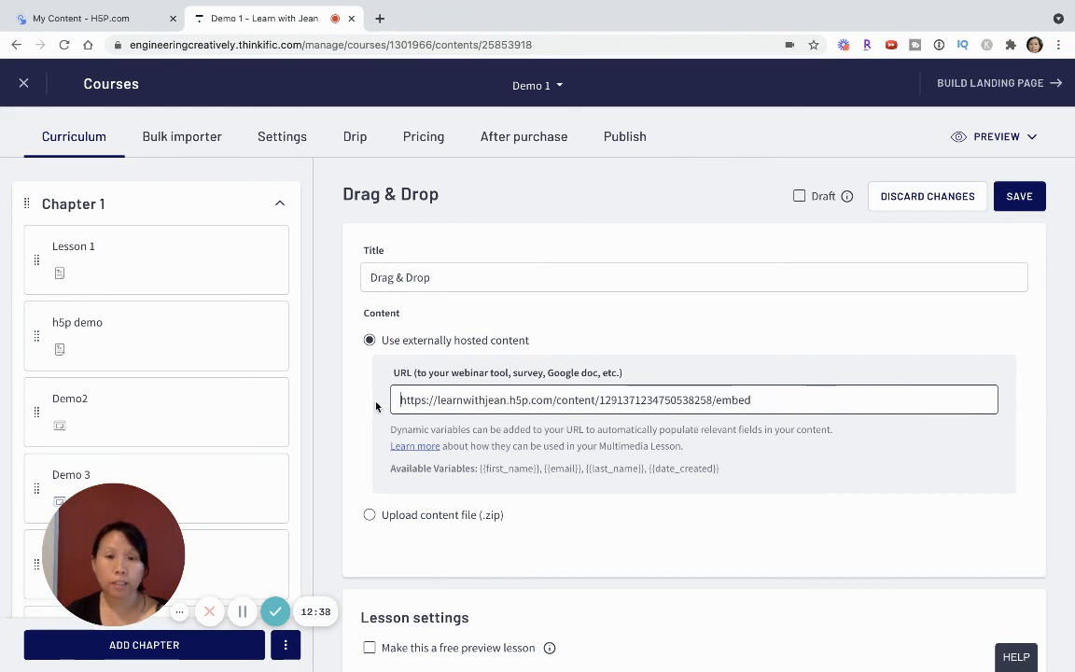
left_click(1026, 194)
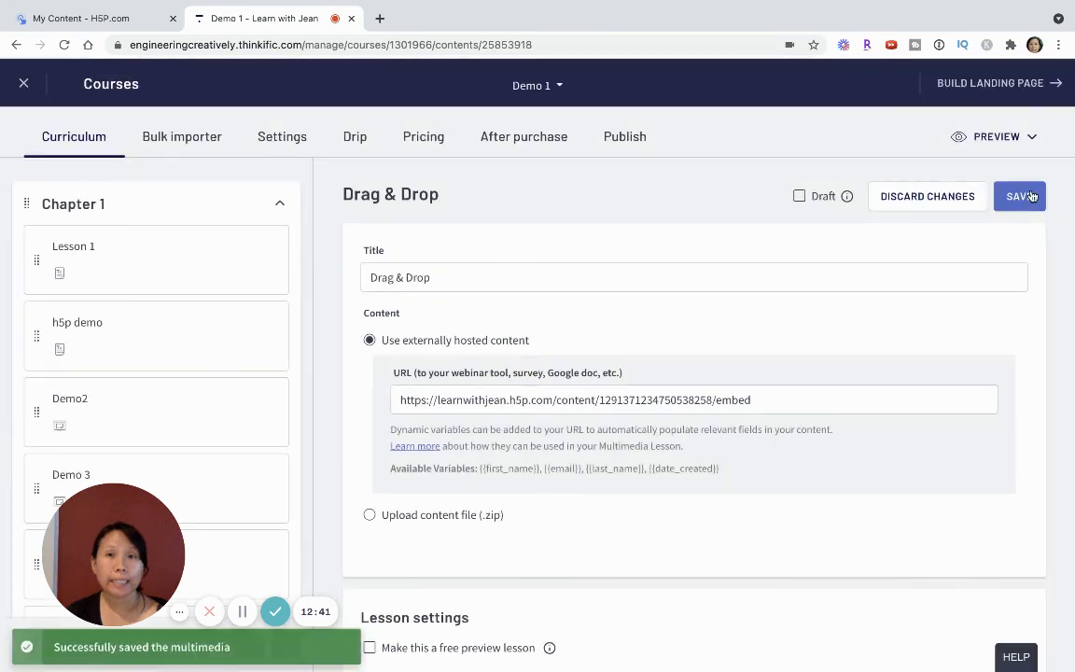
Preview the Demo 1 course as an enrolled student and open its Drag & Drop lesson
left_click(1013, 135)
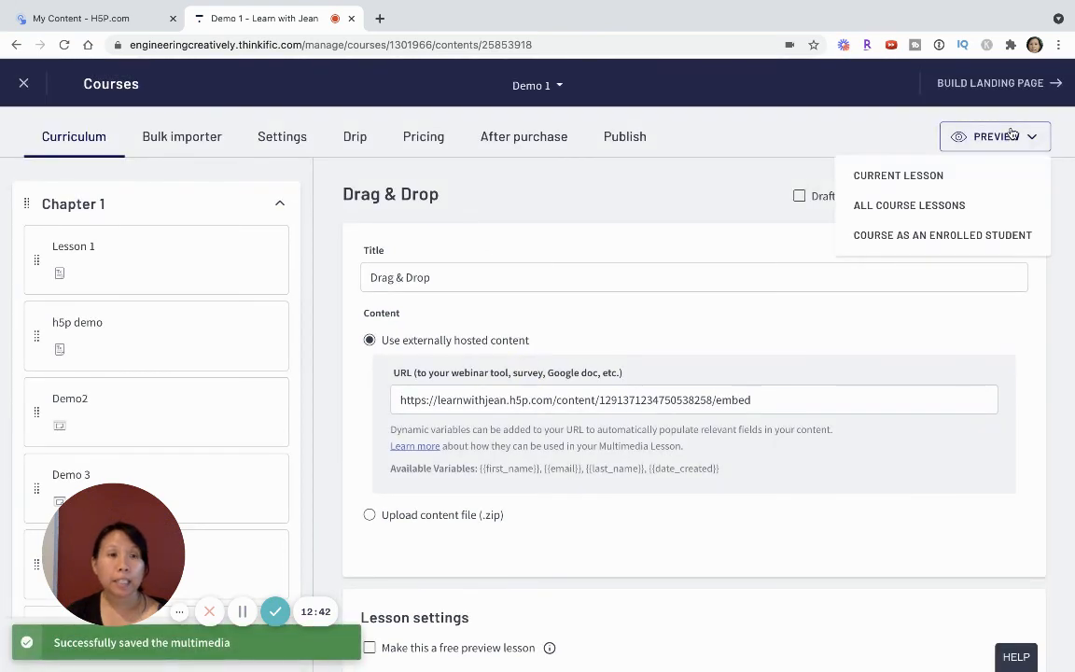
left_click(935, 235)
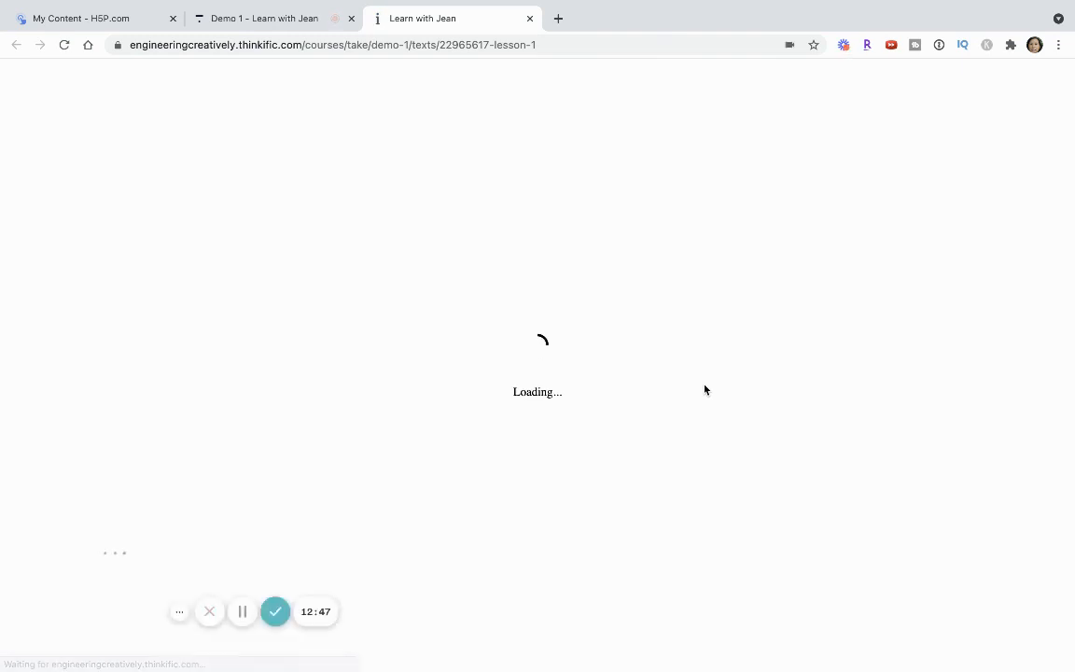
left_click_drag(98, 522, 151, 372)
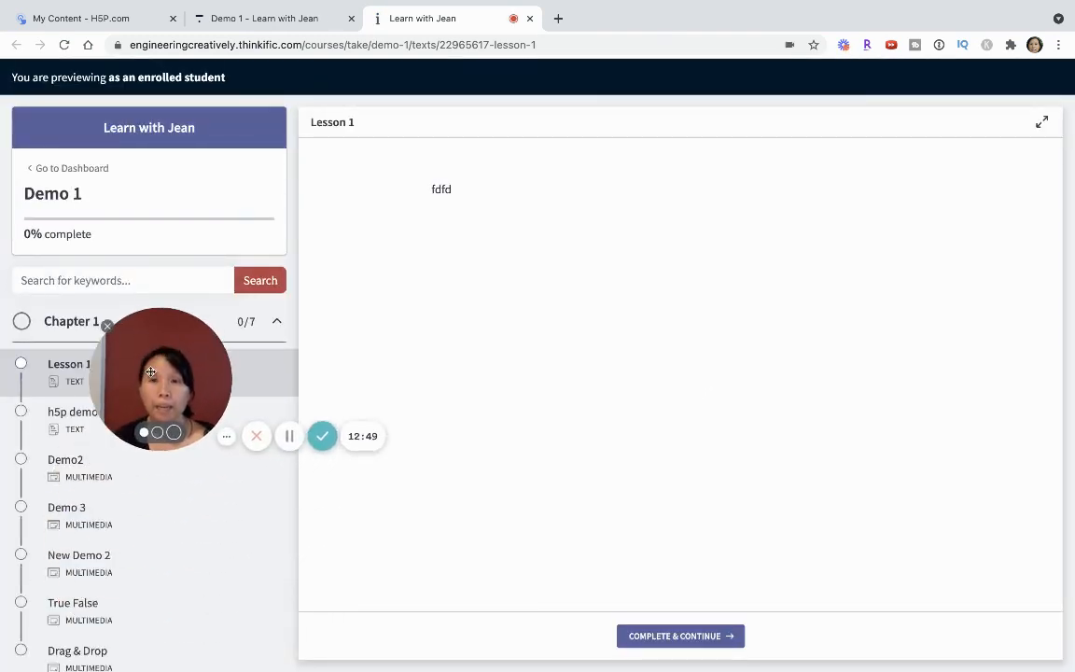
scroll(75, 571, "down", 2)
left_click(79, 580)
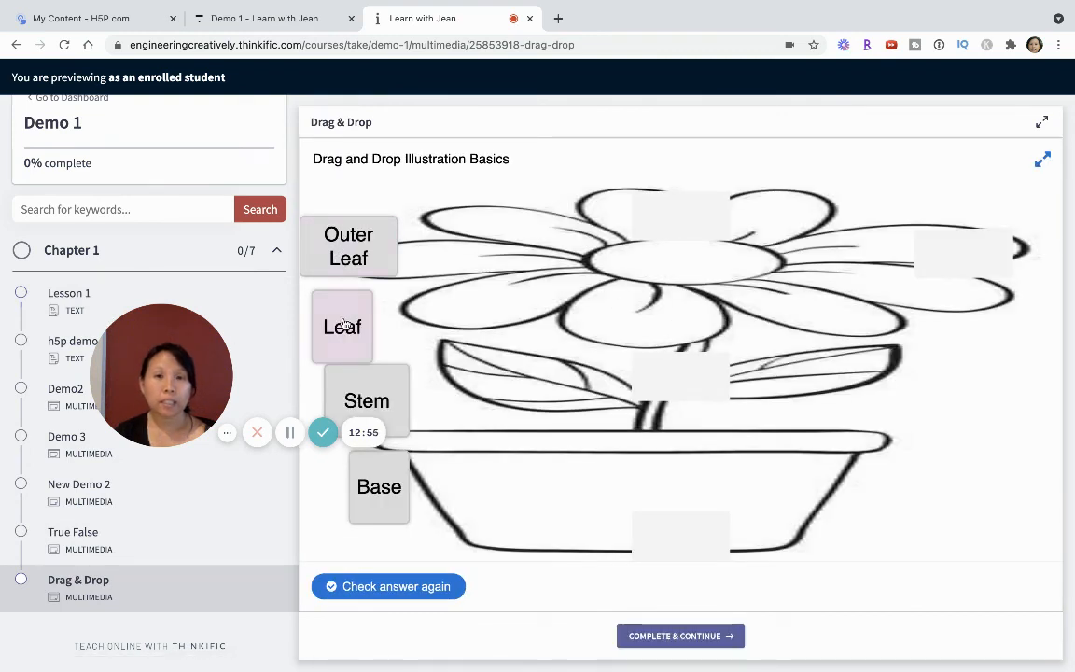
Place the Outer Leaf, Leaf, Stem and Base labels on their matching drop zones in the flower drawing and check the answers
left_click_drag(362, 238, 957, 261)
left_click_drag(355, 315, 678, 204)
left_click_drag(382, 408, 676, 392)
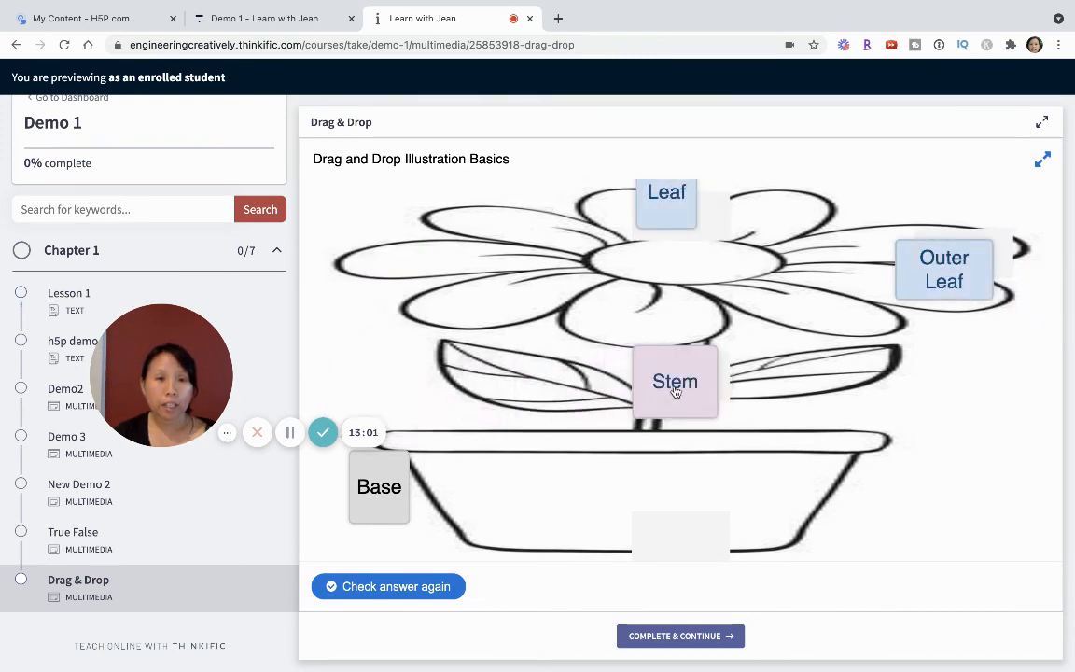
left_click_drag(379, 494, 674, 539)
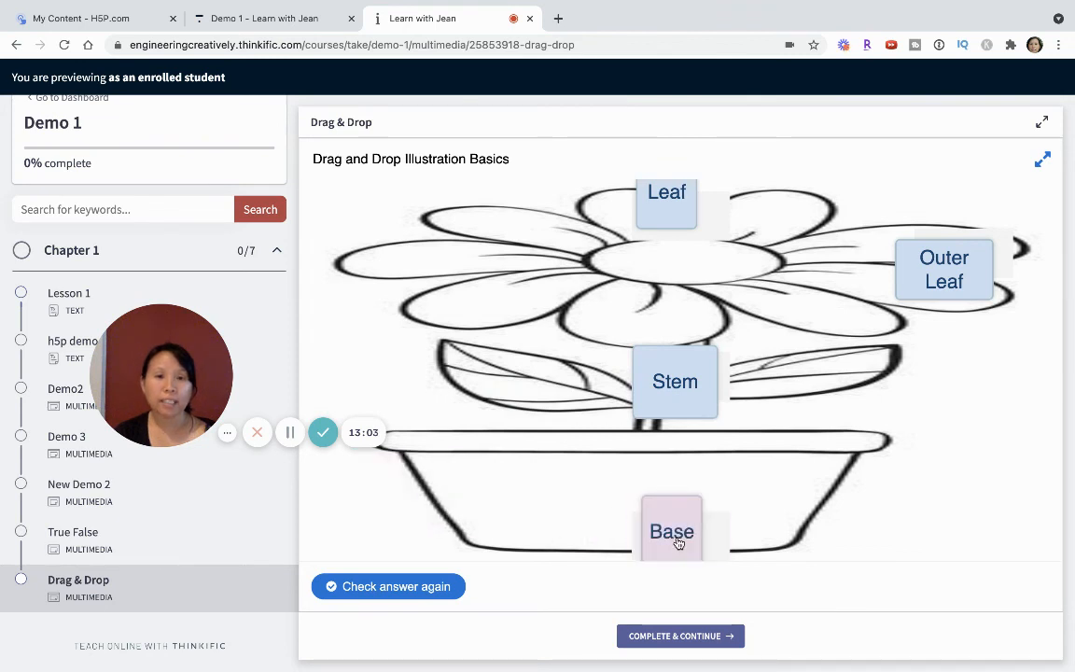
left_click(434, 588)
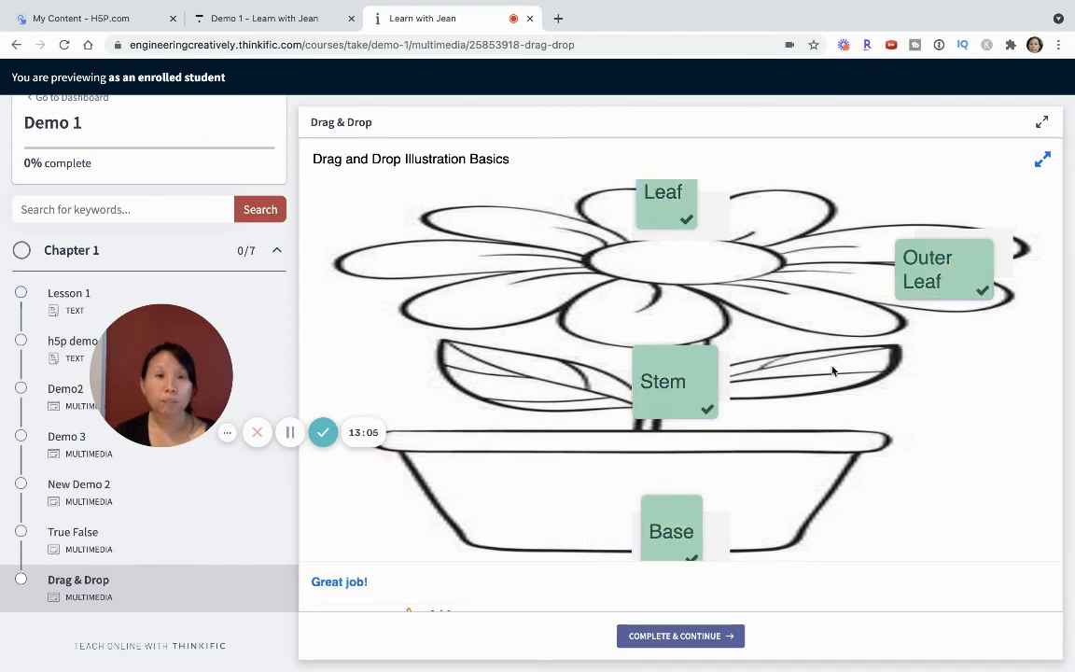